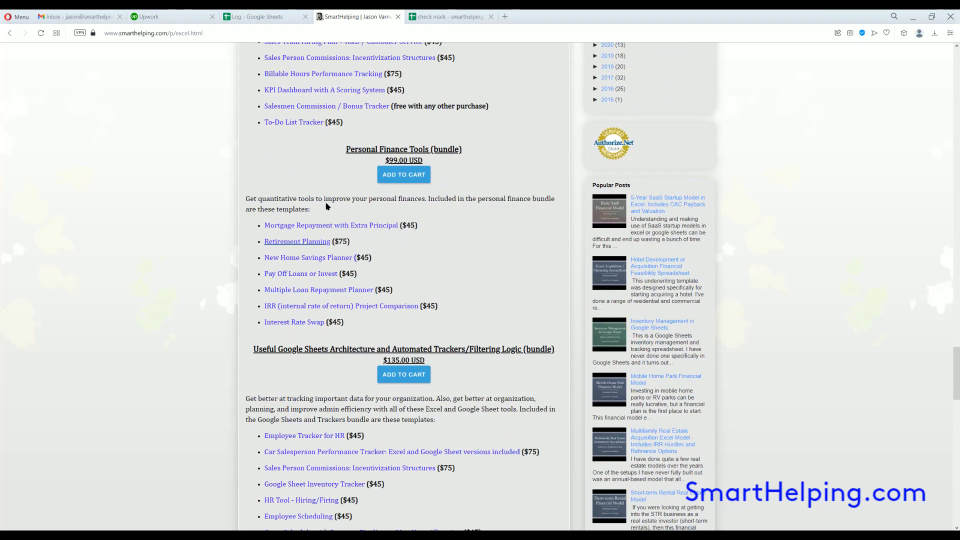
# Step: Review the template bundles on the SmartHelping Financial Models page, including the lifetime access offer for all spreadsheets
pyautogui.scroll(-3, 345, 314)
pyautogui.scroll(3, 346, 316)
pyautogui.scroll(-6, 346, 316)
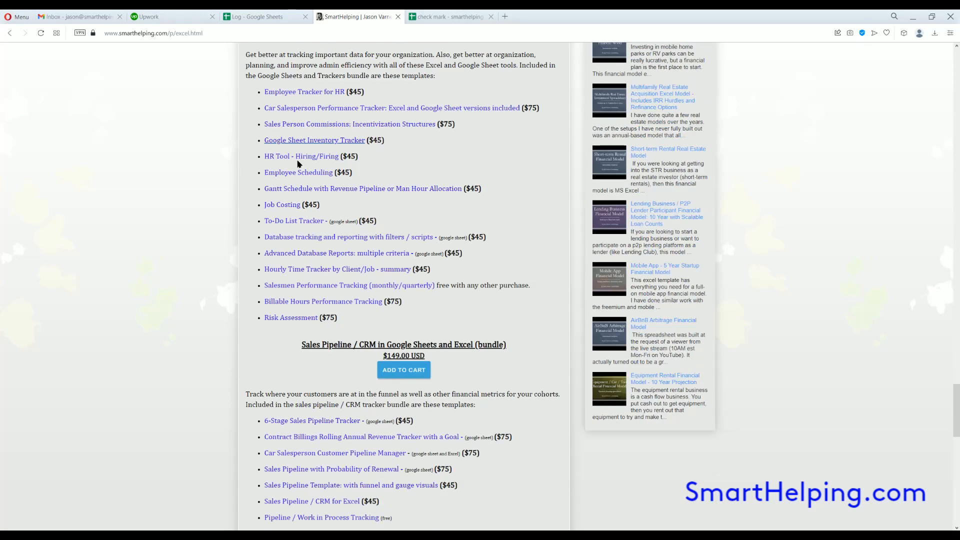
pyautogui.scroll(-3, 300, 275)
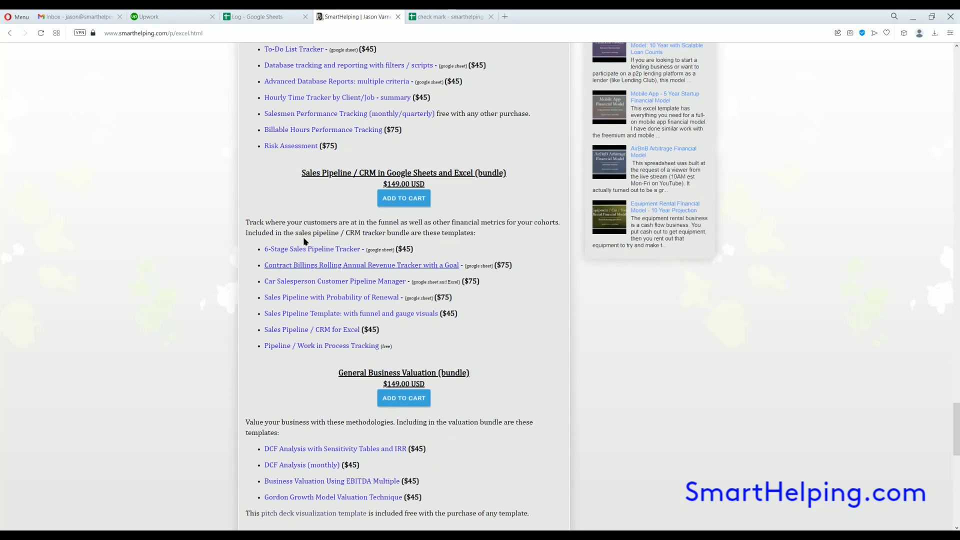
pyautogui.scroll(-3, 317, 282)
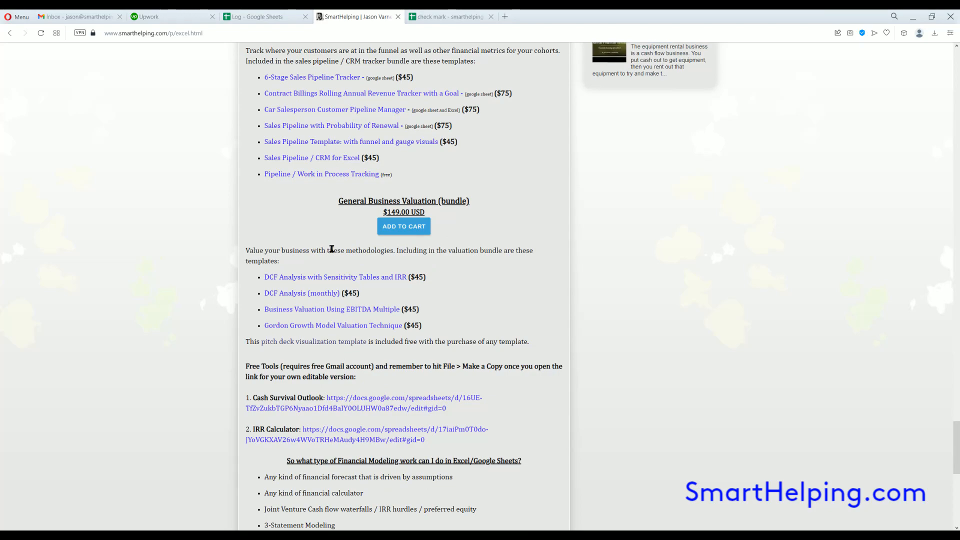
pyautogui.scroll(20, 370, 271)
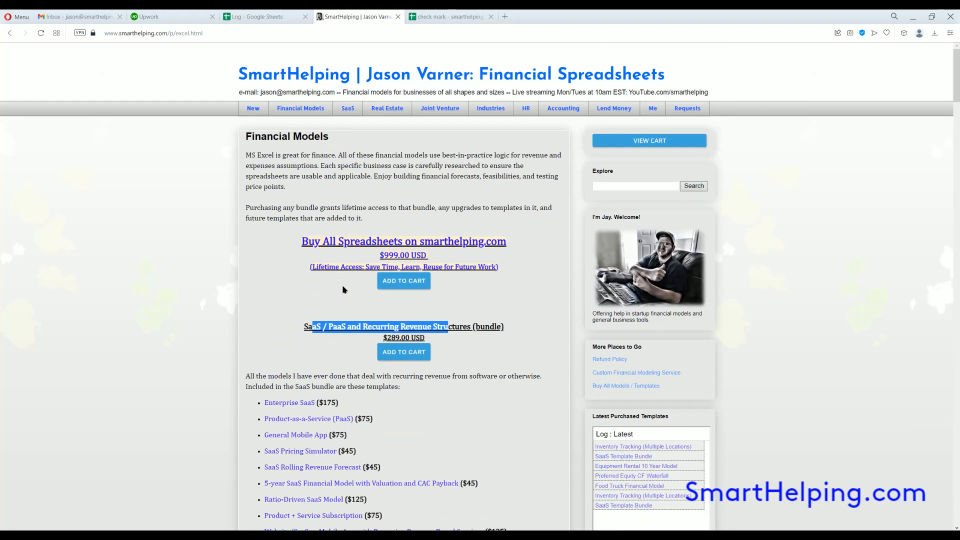
pyautogui.click(319, 268)
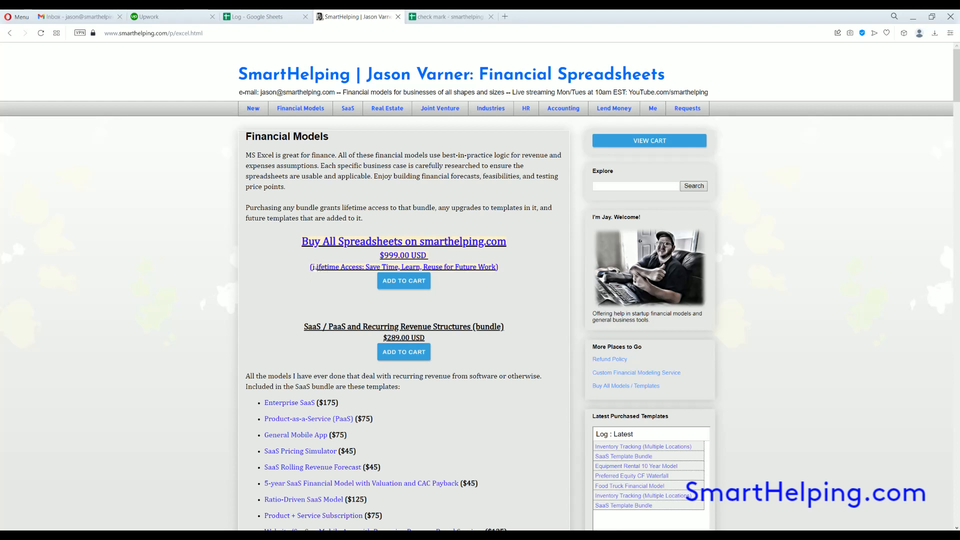
pyautogui.moveTo(316, 267); pyautogui.dragTo(493, 268)
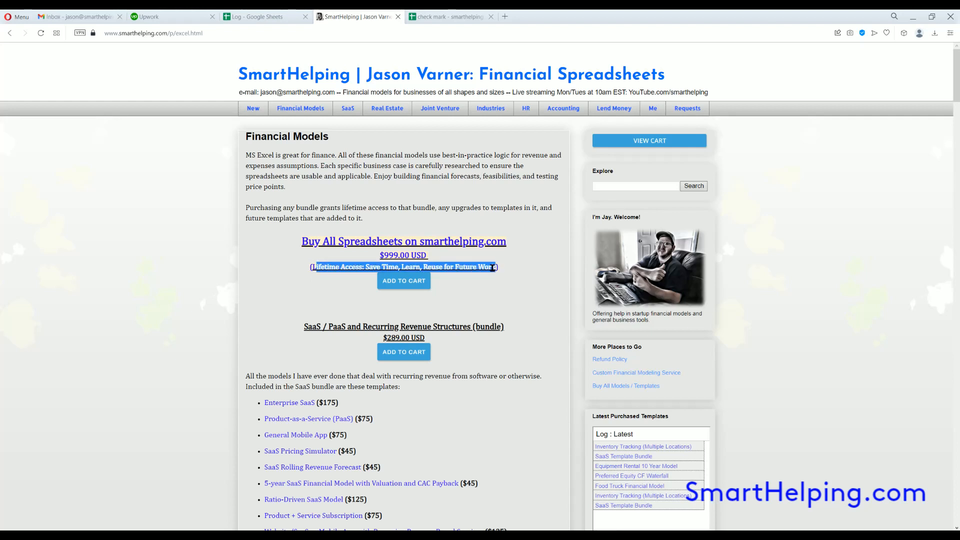
pyautogui.click(465, 310)
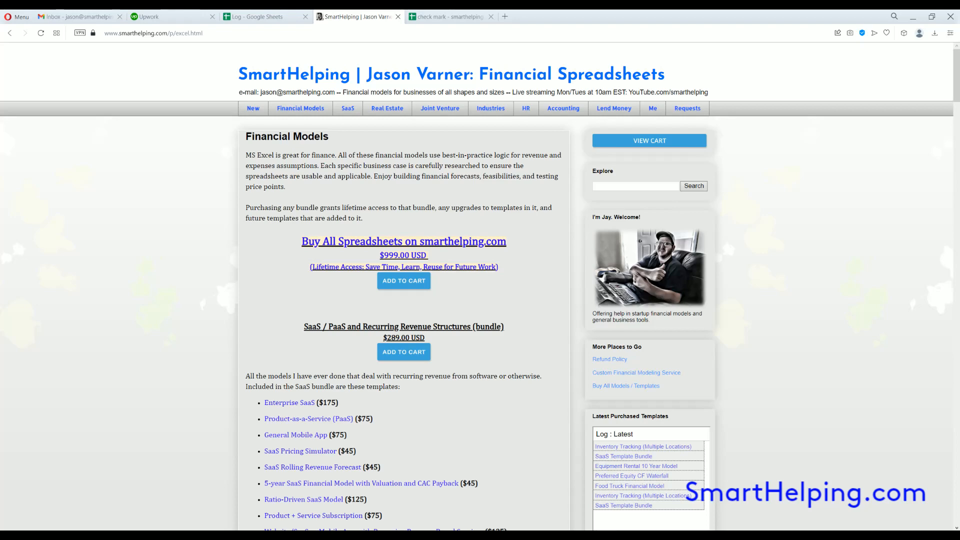
# Step: Switch to the check mark workbook in Excel and open the Excel Options
pyautogui.click(246, 507)
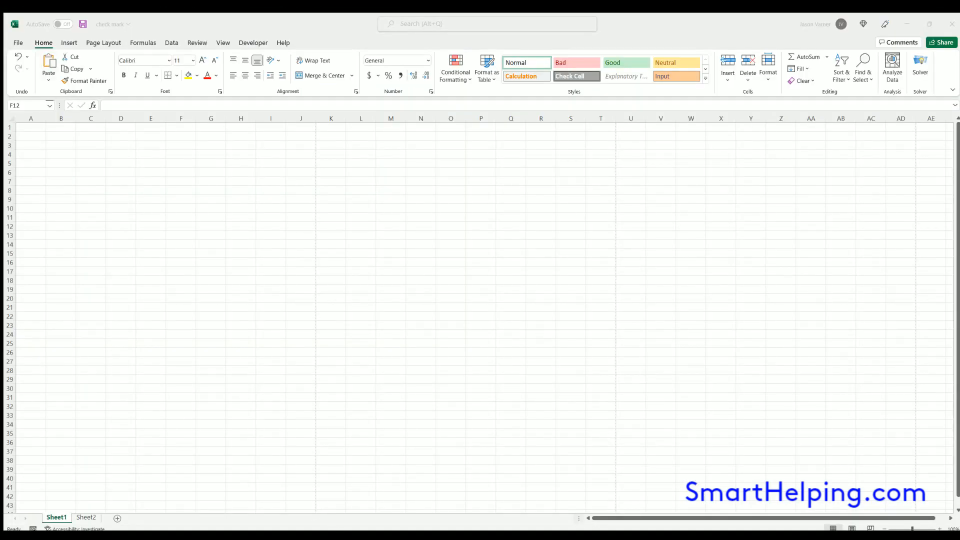
pyautogui.click(47, 152)
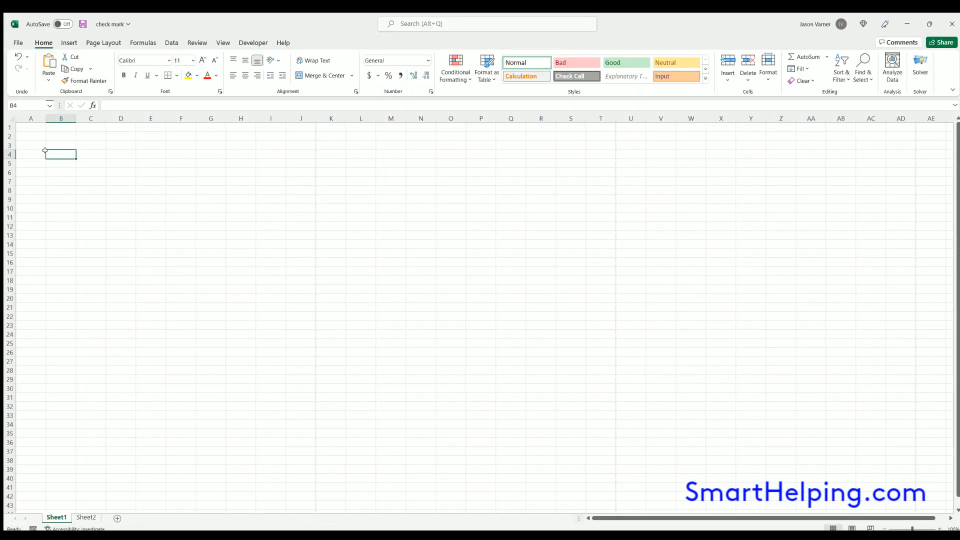
pyautogui.click(17, 43)
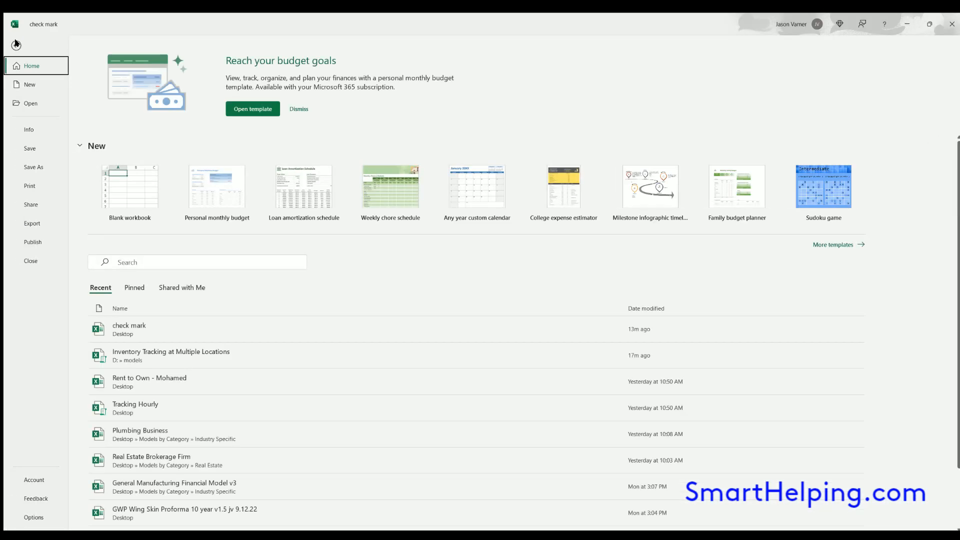
pyautogui.click(34, 517)
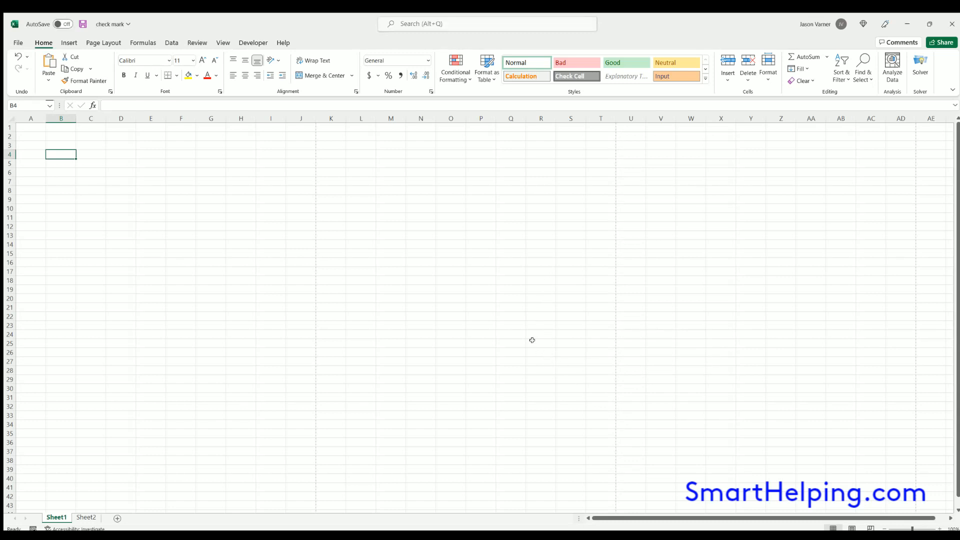
# Step: Insert a form-control check box around B4:C6 on Sheet1 and paste two copies of it below
pyautogui.click(253, 42)
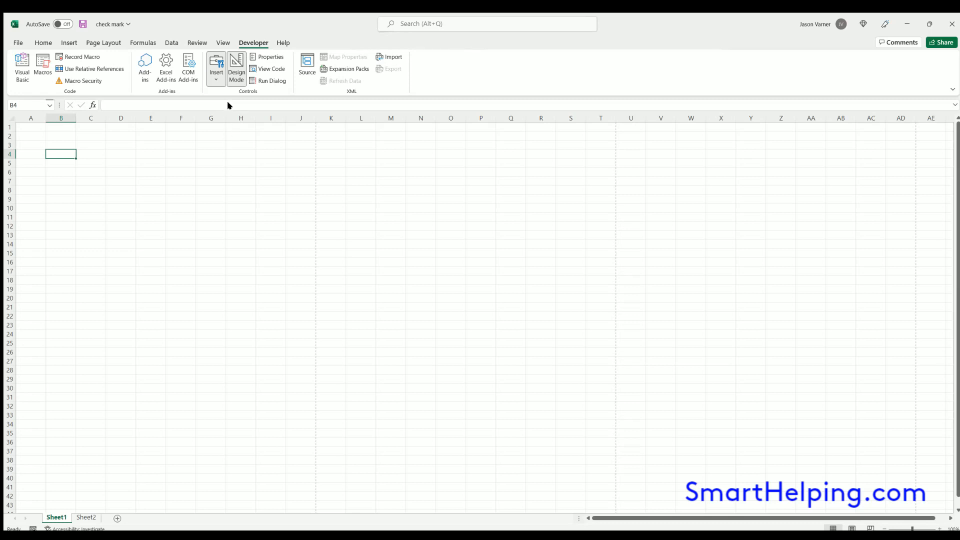
pyautogui.moveTo(54, 153); pyautogui.dragTo(109, 174)
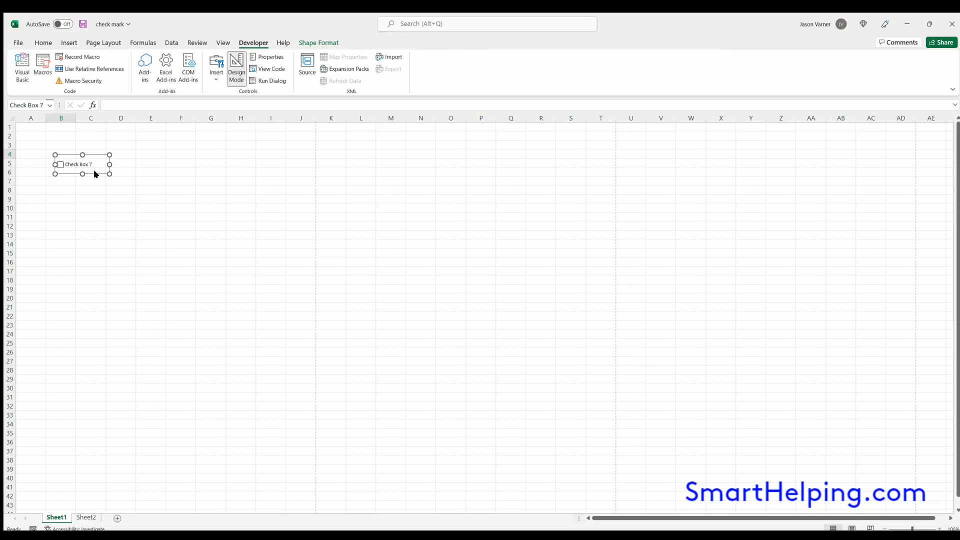
pyautogui.click(56, 184)
pyautogui.hotkey('ctrl', 'v')
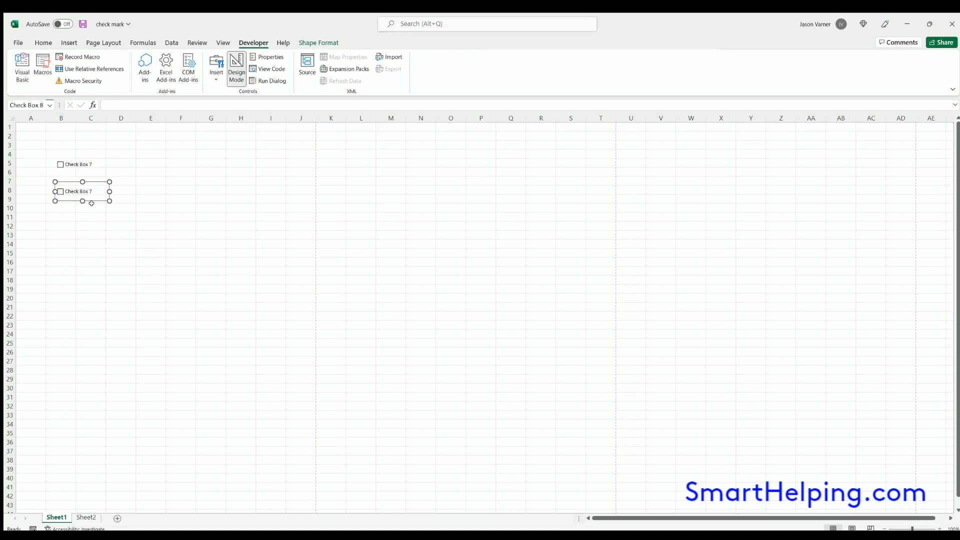
pyautogui.click(89, 217)
pyautogui.hotkey('ctrl', 'v')
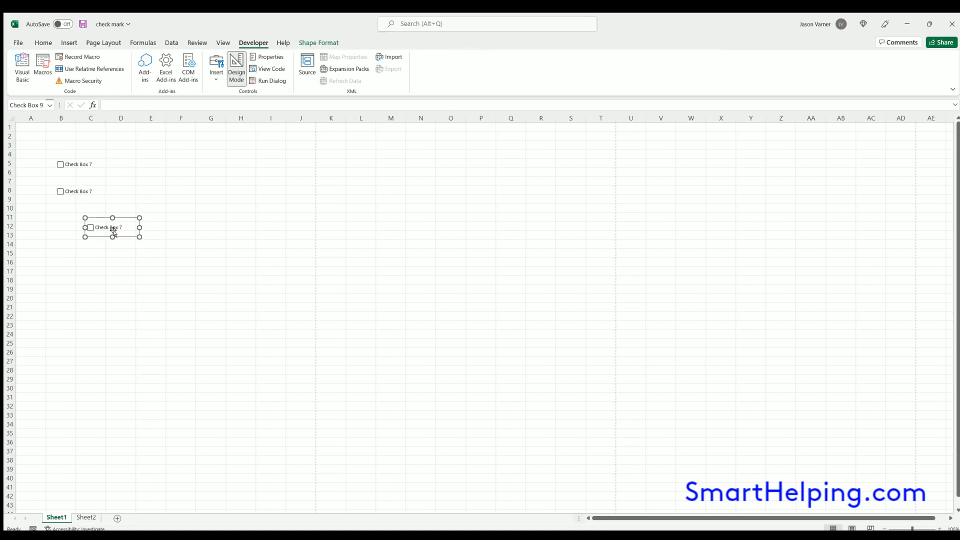
# Step: Stack the three check boxes in a tight, aligned column over rows 5 to 7 of column B
pyautogui.moveTo(111, 227); pyautogui.dragTo(85, 208)
pyautogui.click(188, 179)
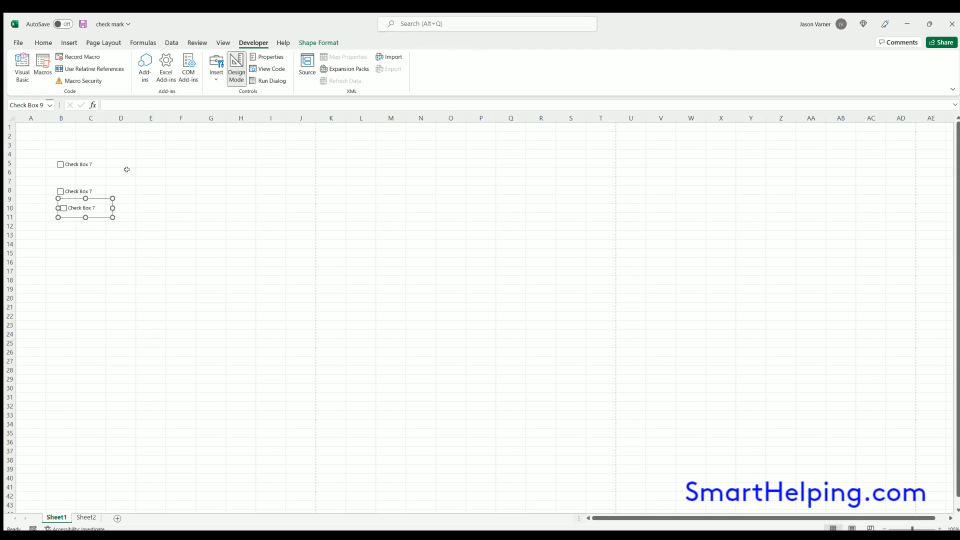
pyautogui.click(70, 165)
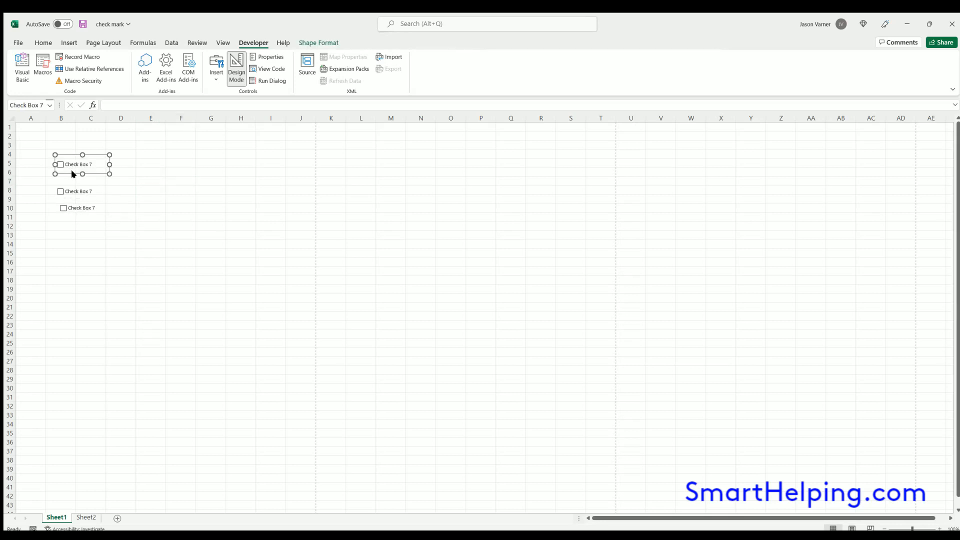
pyautogui.moveTo(71, 169)
pyautogui.mouseDown()
pyautogui.moveTo(69, 149)
pyautogui.moveTo(63, 186)
pyautogui.moveTo(65, 175)
pyautogui.mouseUp()
pyautogui.click(83, 195)
pyautogui.click(72, 215)
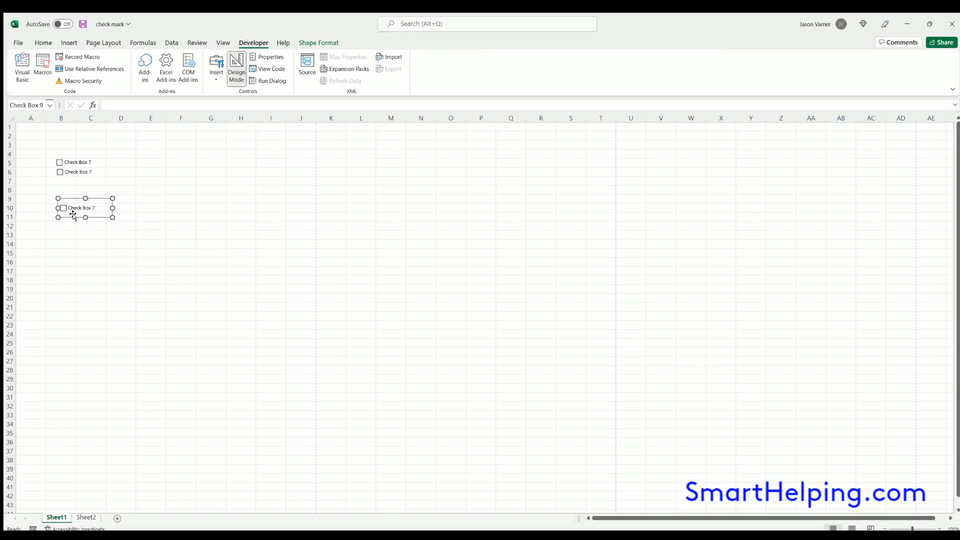
pyautogui.moveTo(73, 214); pyautogui.dragTo(70, 188)
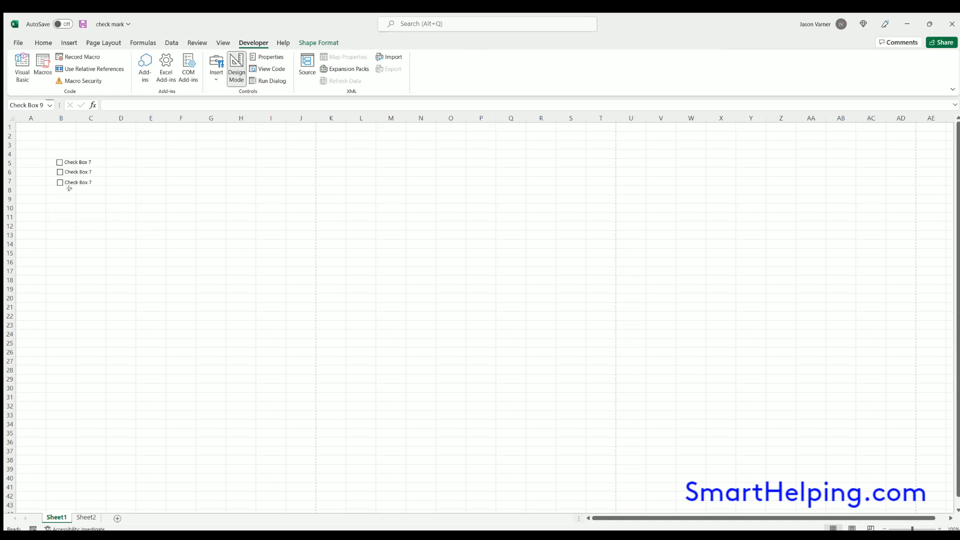
# Step: Format the control of the top check box so that its cell link is B5
pyautogui.click(70, 160)
pyautogui.click(105, 265)
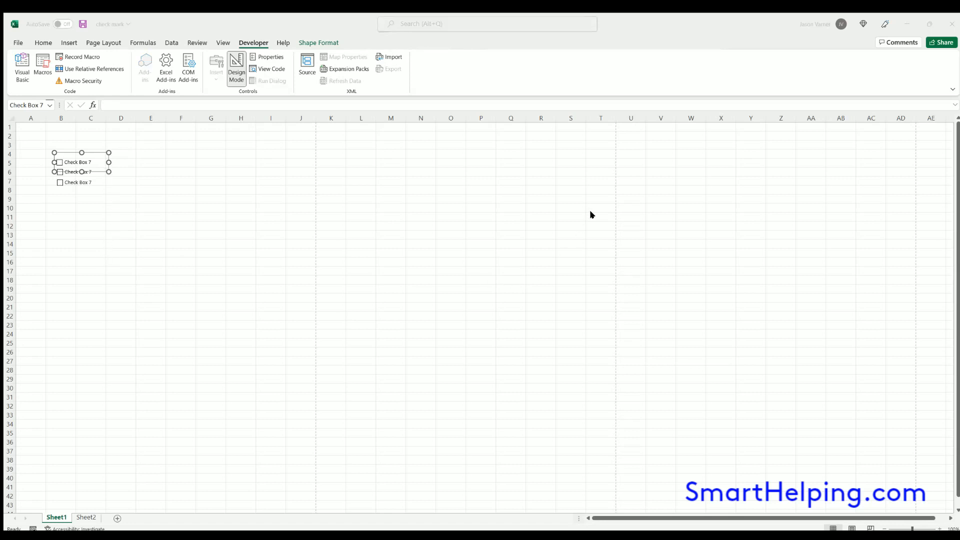
pyautogui.click(445, 270)
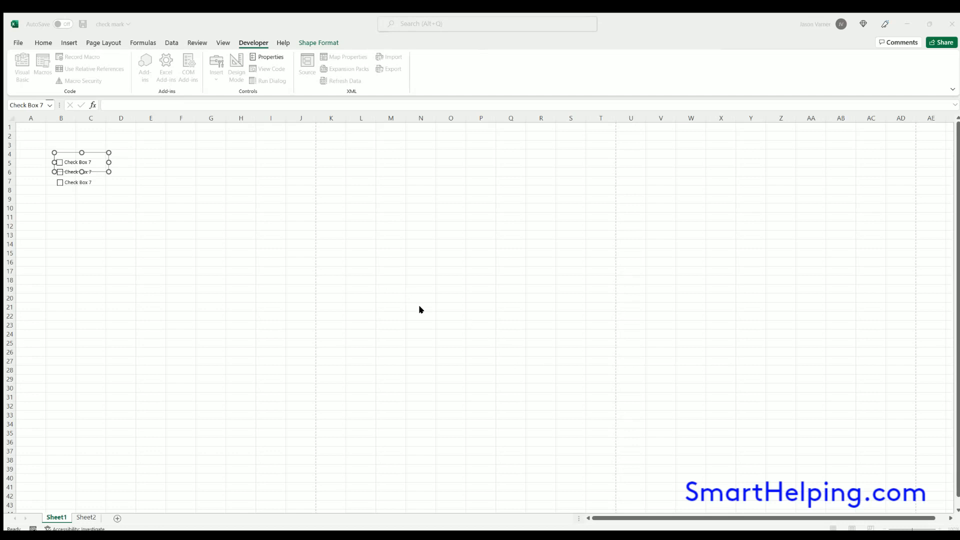
pyautogui.click(278, 261)
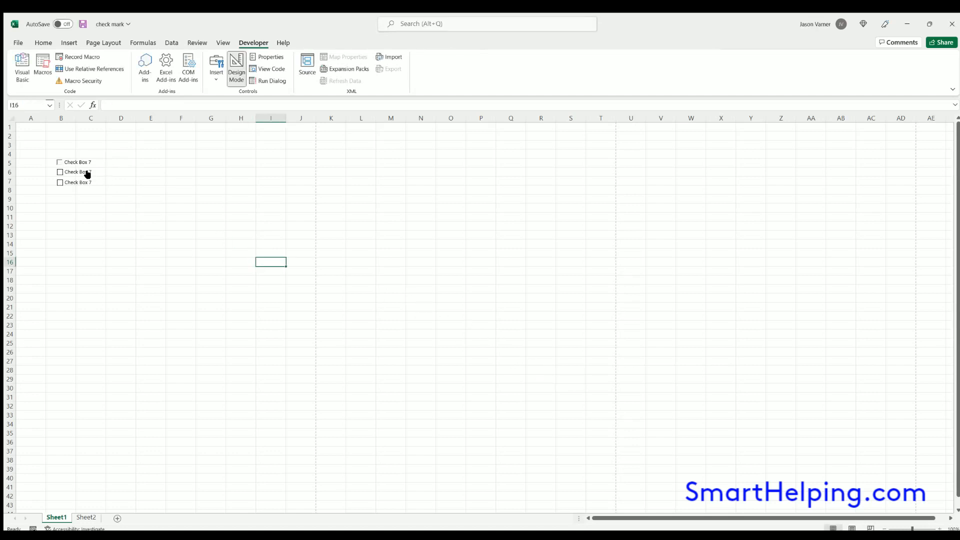
# Step: Toggle the top check box on and off to test its cell link
pyautogui.click(59, 163)
pyautogui.click(58, 161)
pyautogui.click(113, 161)
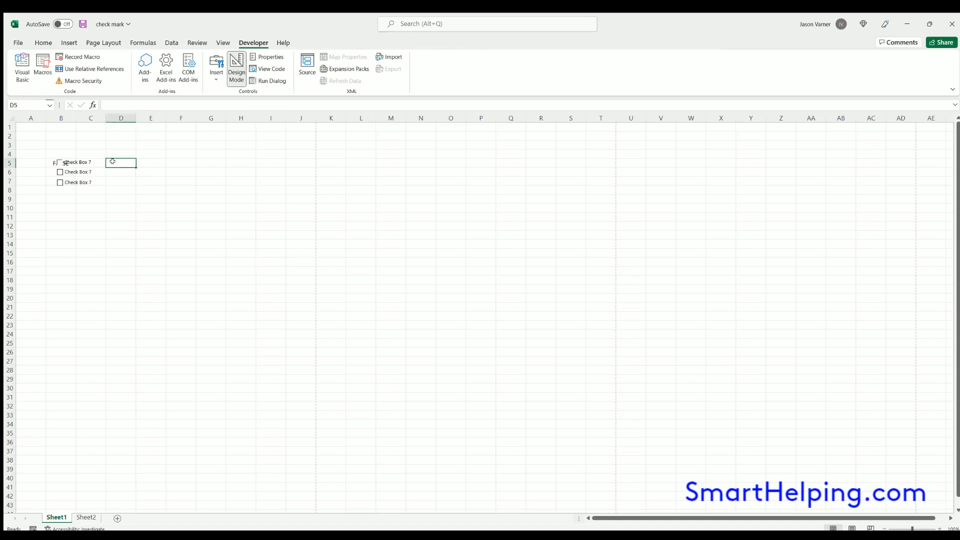
# Step: Remove the label text from the top check box, leaving only its box
pyautogui.click(84, 158)
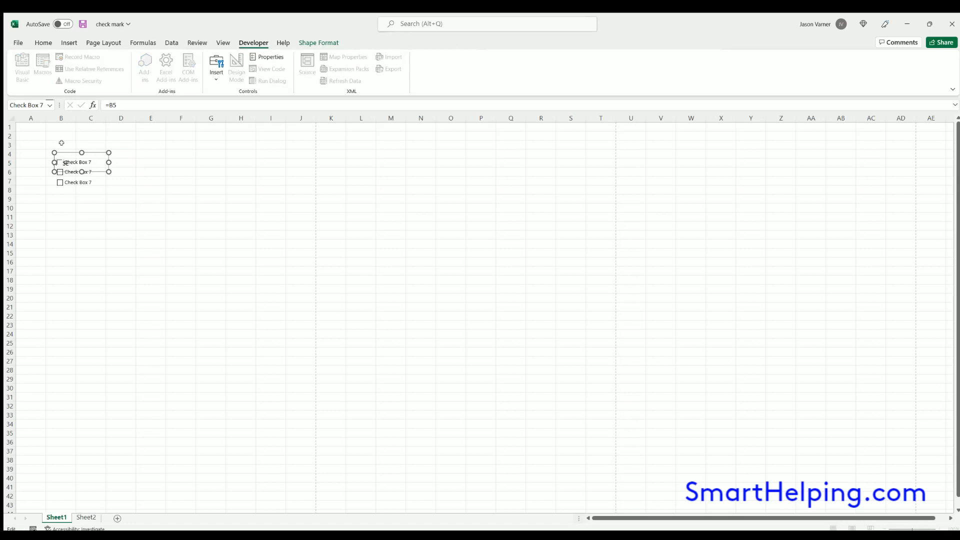
pyautogui.press('End')
pyautogui.press('BackSpace')
pyautogui.press('BackSpace')
pyautogui.press('BackSpace')
pyautogui.press('BackSpace')
pyautogui.press('BackSpace')
pyautogui.press('BackSpace')
pyautogui.press('BackSpace')
pyautogui.press('BackSpace')
pyautogui.press('BackSpace')
pyautogui.click(320, 295)
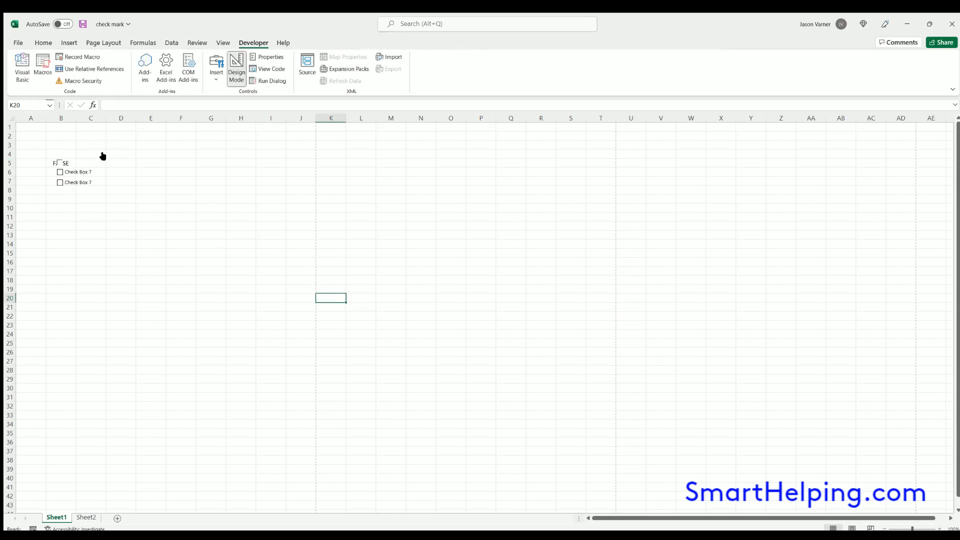
# Step: Set the font colour of linked cell B5 to white so its value is hidden behind the check box
pyautogui.keyDown('ctrl'); pyautogui.click(73, 158); pyautogui.keyUp('ctrl')
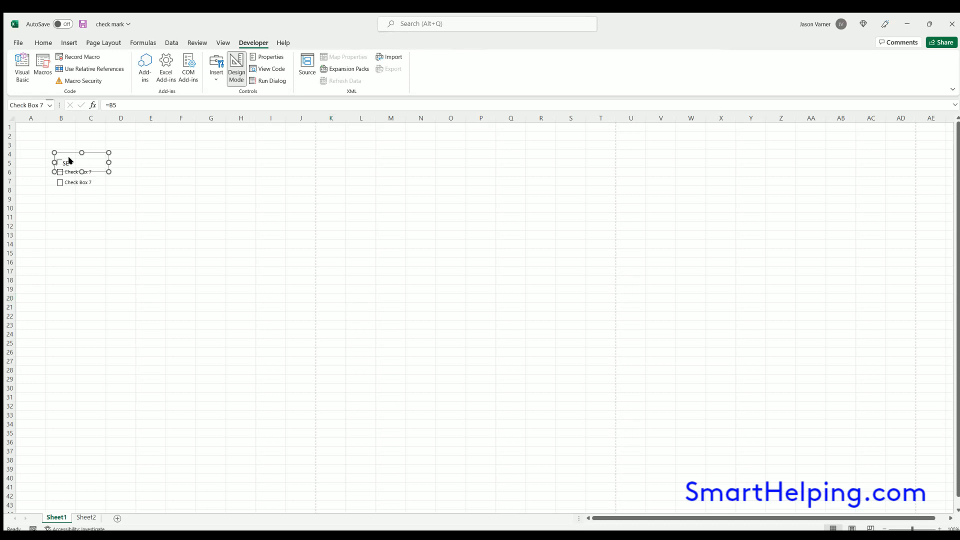
pyautogui.click(123, 160)
pyautogui.press('Left')
pyautogui.press('Left')
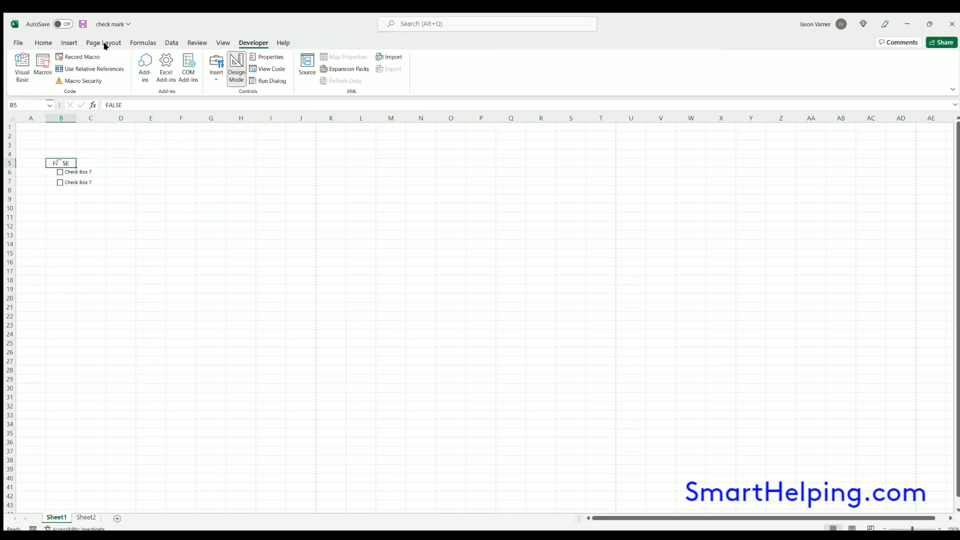
pyautogui.click(44, 42)
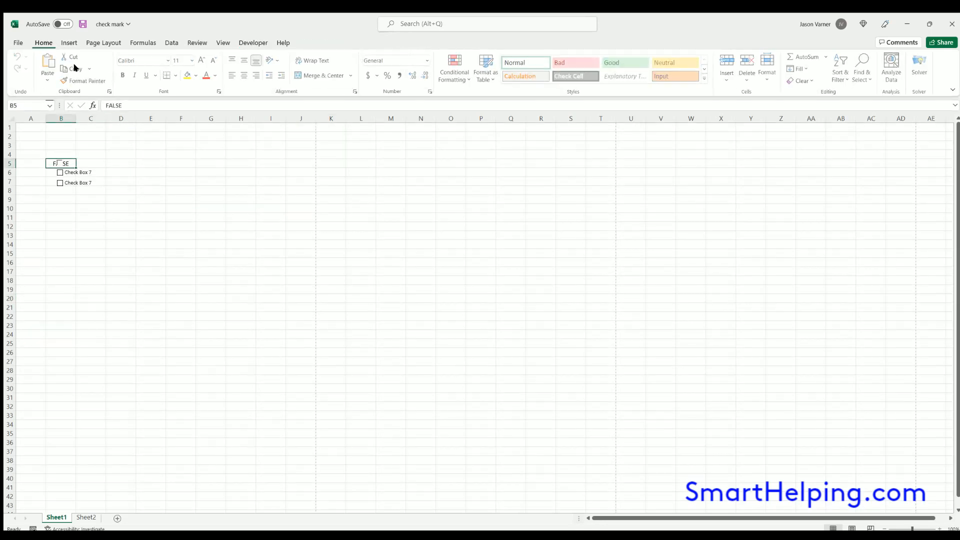
pyautogui.click(217, 76)
pyautogui.click(207, 109)
pyautogui.click(151, 190)
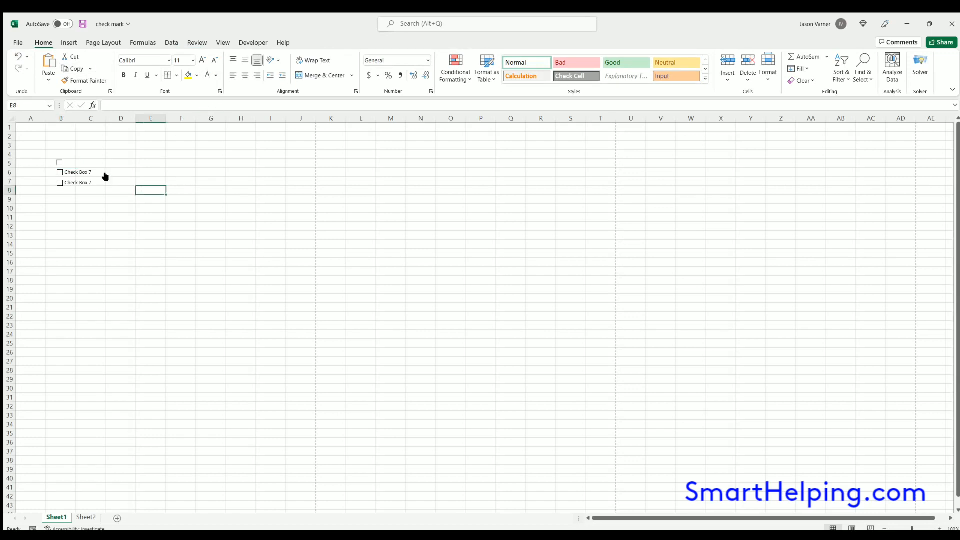
# Step: Enter the formula =if(b5=true,1,if(b5=false,2,0)) in cell D5
pyautogui.click(116, 161)
pyautogui.write('=')
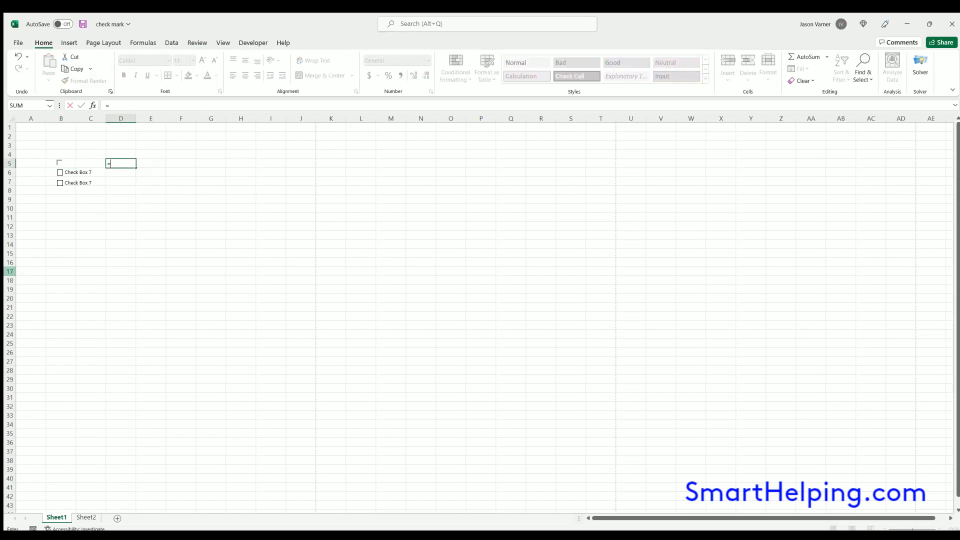
pyautogui.write('if(b5')
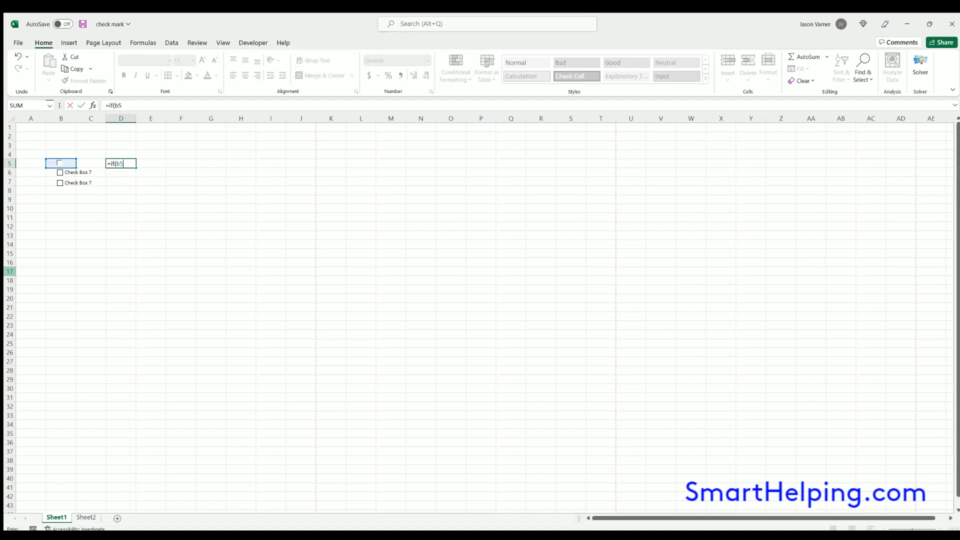
pyautogui.write('=true,1,if(b5=false')
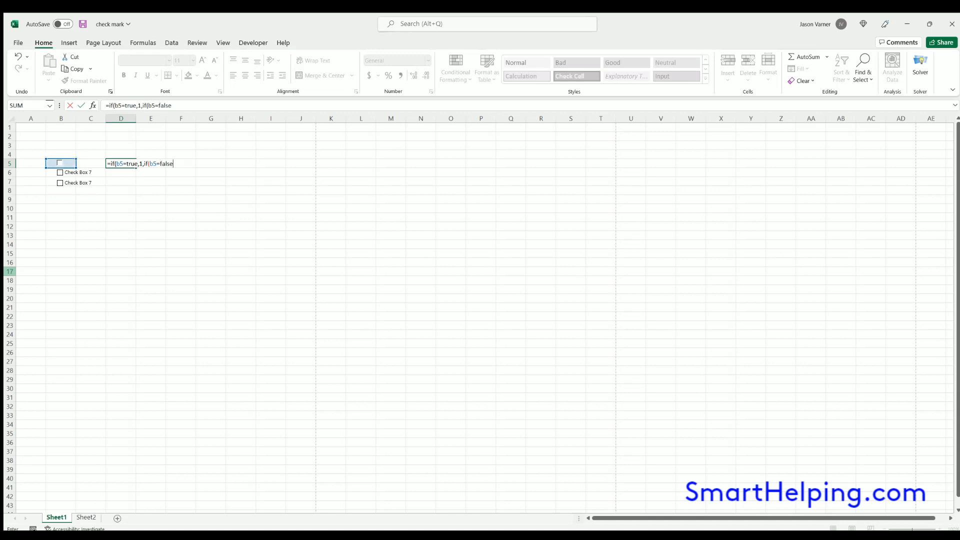
pyautogui.write(',2,))')
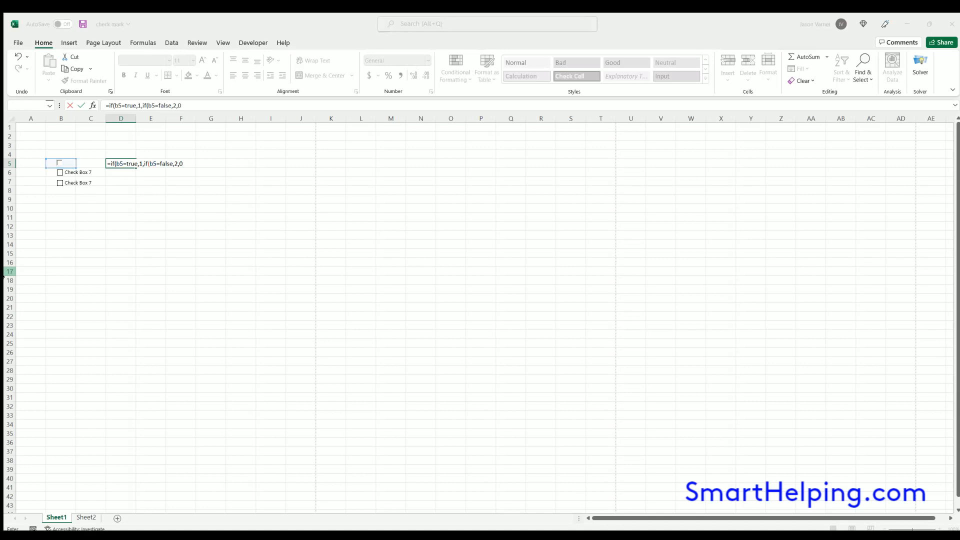
pyautogui.press('Return')
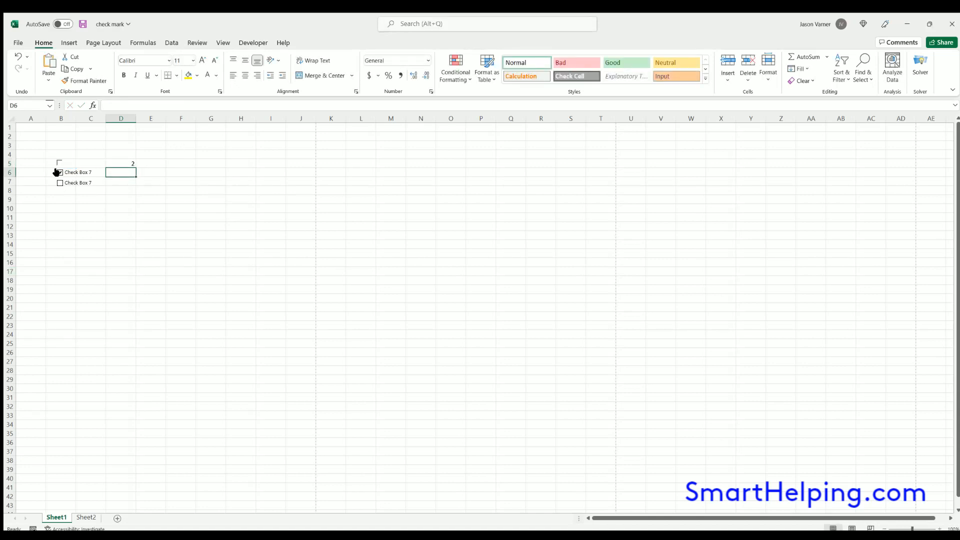
# Step: Delete the two lower check boxes, keeping only the one linked to B5
pyautogui.click(68, 165)
pyautogui.keyDown('ctrl'); pyautogui.click(79, 171); pyautogui.keyUp('ctrl')
pyautogui.press('Delete')
pyautogui.keyDown('ctrl'); pyautogui.click(80, 181); pyautogui.keyUp('ctrl')
pyautogui.press('Delete')
pyautogui.click(57, 162)
pyautogui.click(120, 224)
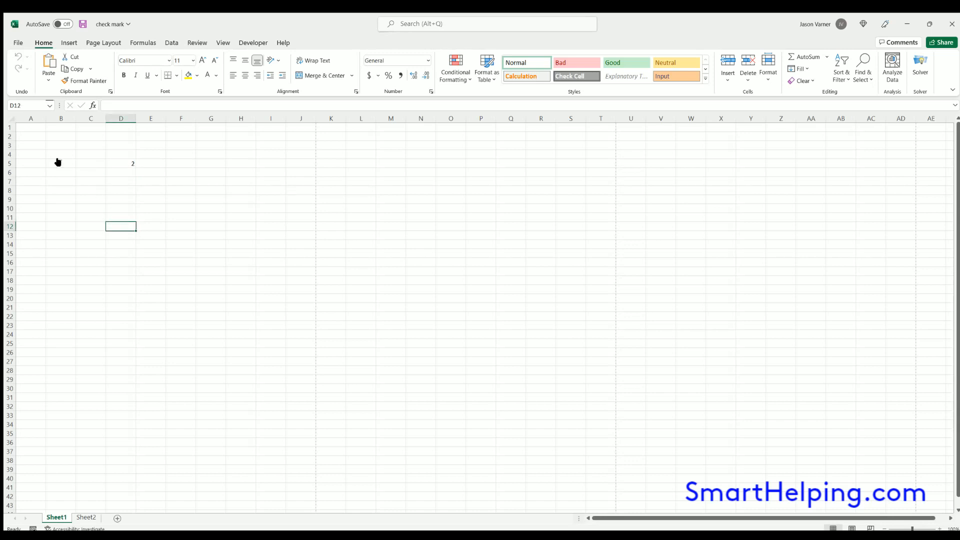
# Step: Switch to the browser and bring up the Google Sheets spreadsheet "check mark - smarthelping.com"
pyautogui.click(57, 190)
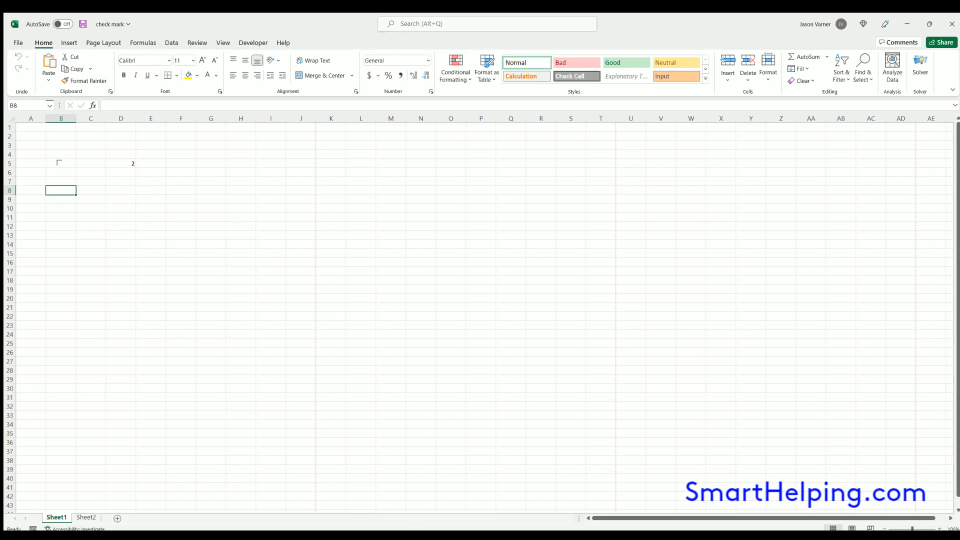
pyautogui.click(310, 534)
pyautogui.click(221, 512)
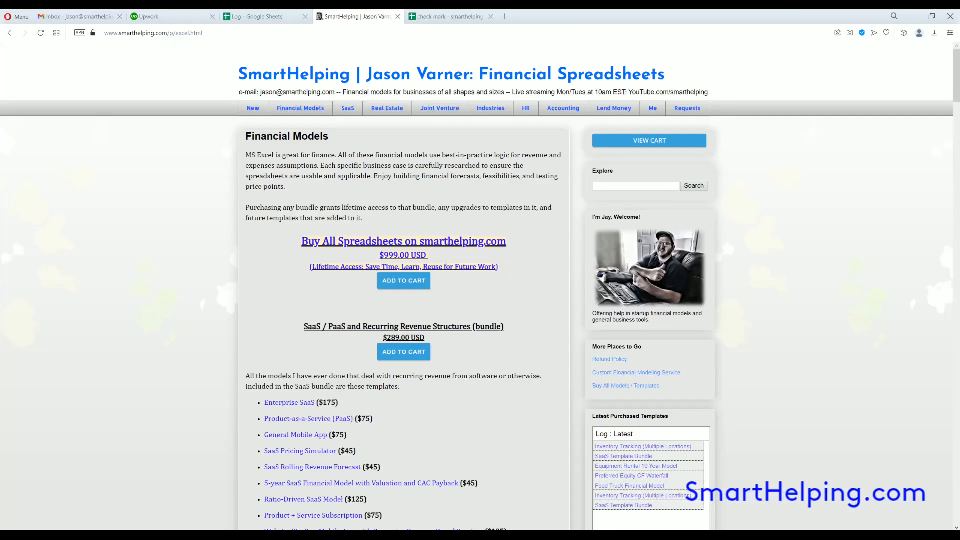
pyautogui.click(444, 16)
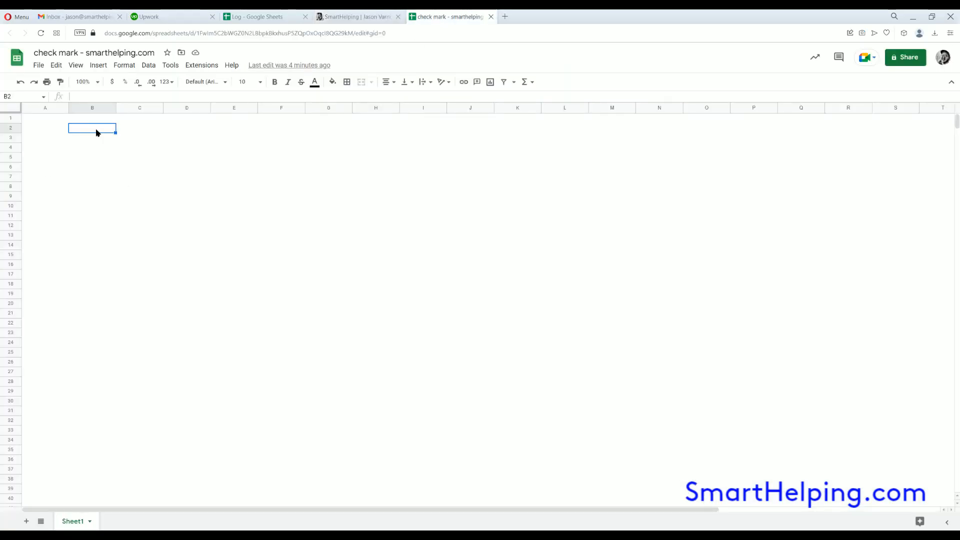
# Step: Enter the heading data in C2 and data1 in C3, and fill the series down to C15
pyautogui.click(132, 130)
pyautogui.write('data')
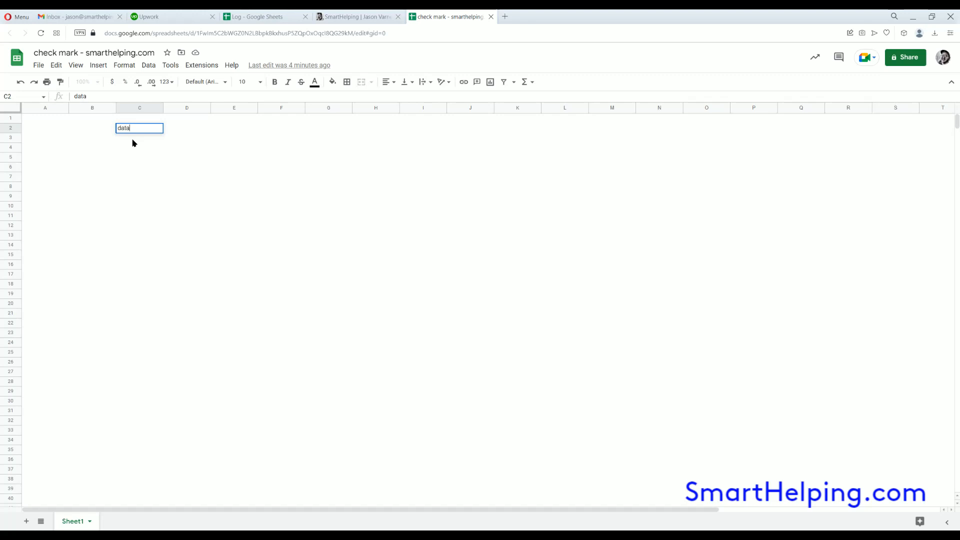
pyautogui.press('Return')
pyautogui.write('data1')
pyautogui.press('Return')
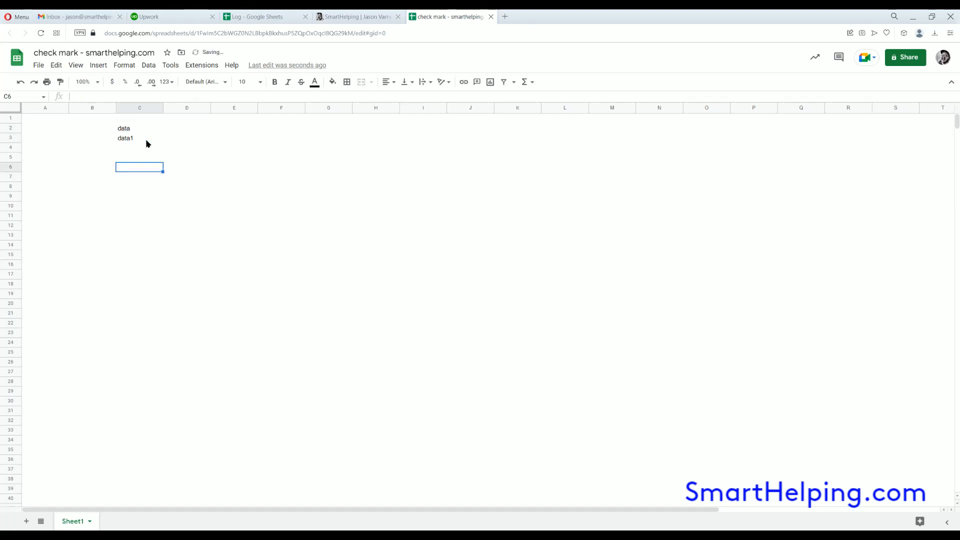
pyautogui.click(147, 141)
pyautogui.moveTo(162, 143); pyautogui.dragTo(163, 264)
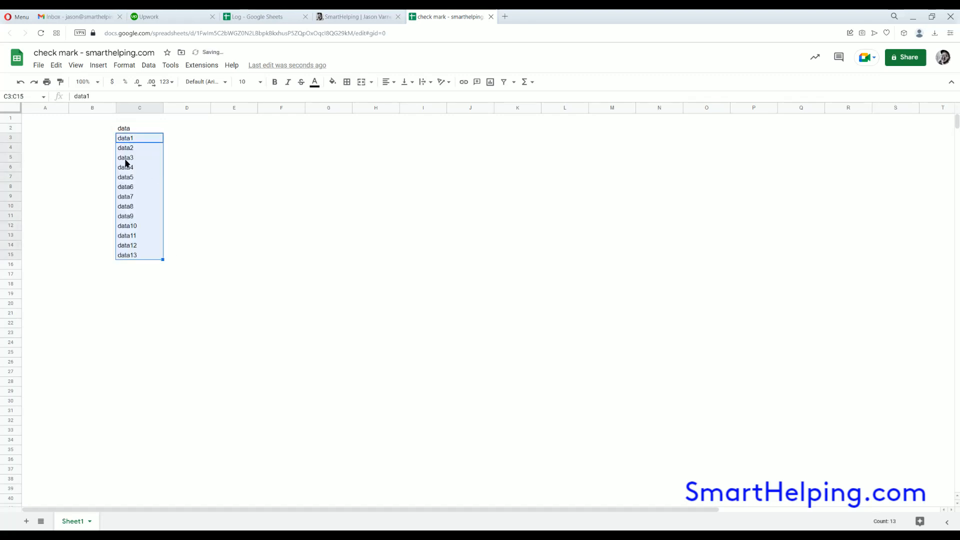
# Step: Enter the heading check in cell B2, beside the data heading
pyautogui.click(107, 131)
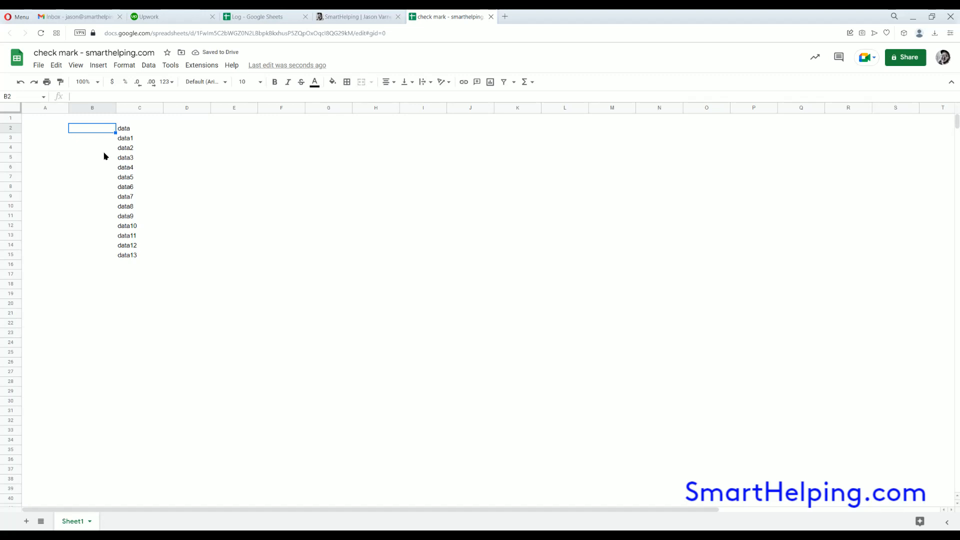
pyautogui.write('check')
pyautogui.click(124, 227)
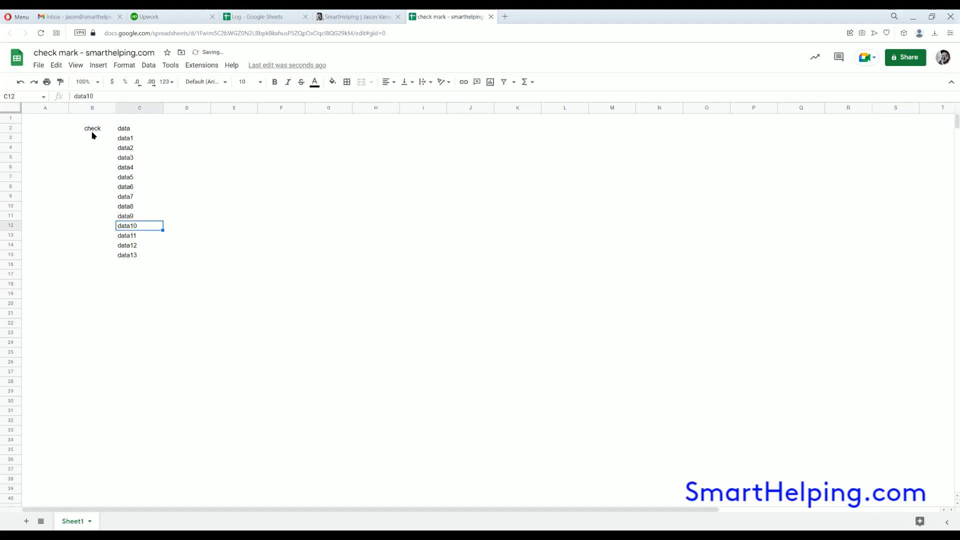
pyautogui.click(93, 131)
pyautogui.moveTo(97, 139); pyautogui.dragTo(101, 258)
pyautogui.rightClick(92, 165)
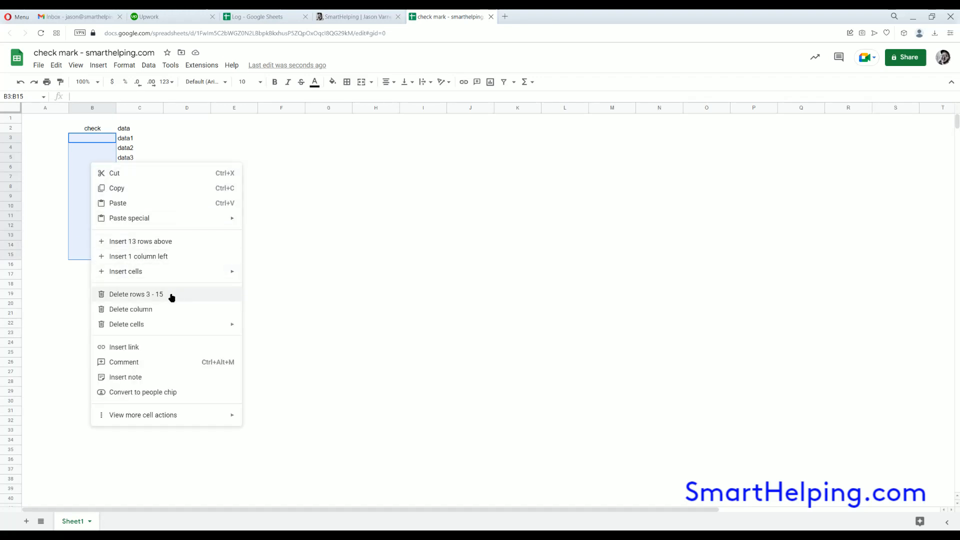
pyautogui.moveTo(158, 417)
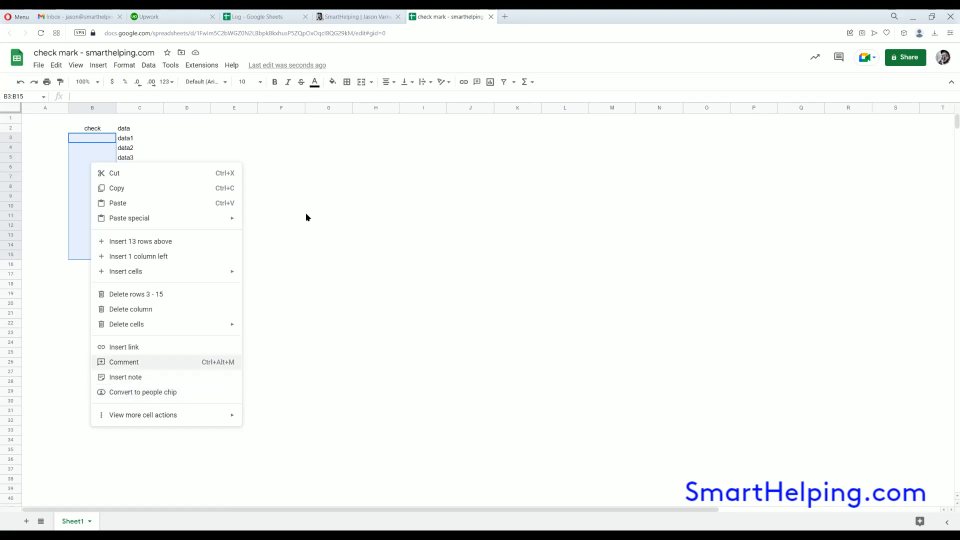
pyautogui.click(362, 228)
# Step: Insert check boxes in B3:B15, one for each data row
pyautogui.moveTo(98, 137); pyautogui.dragTo(97, 249)
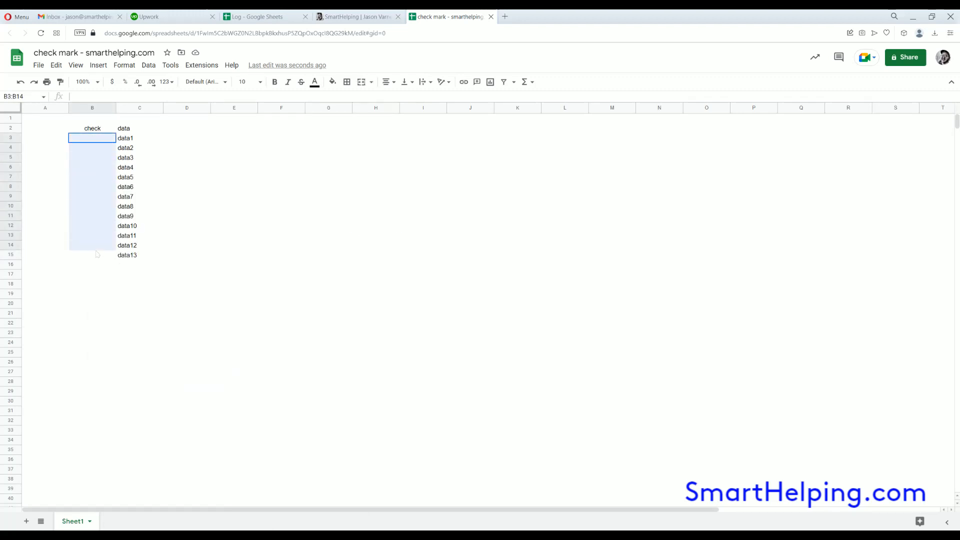
pyautogui.moveTo(98, 138); pyautogui.dragTo(99, 256)
pyautogui.click(98, 66)
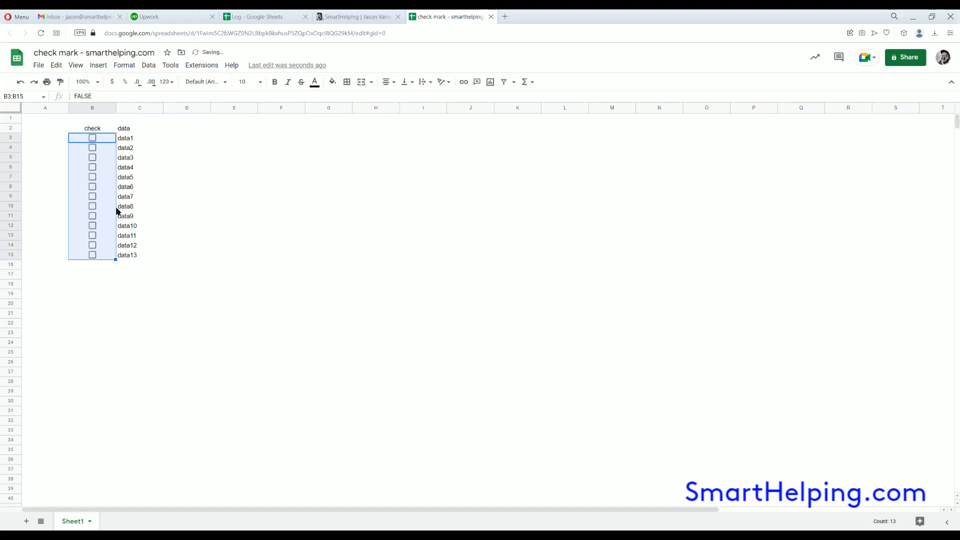
# Step: Tick the check boxes for data1, data2, data3 and data5, and clear data3, data2 and data1 again
pyautogui.click(92, 138)
pyautogui.click(92, 147)
pyautogui.click(92, 158)
pyautogui.click(92, 177)
pyautogui.click(92, 157)
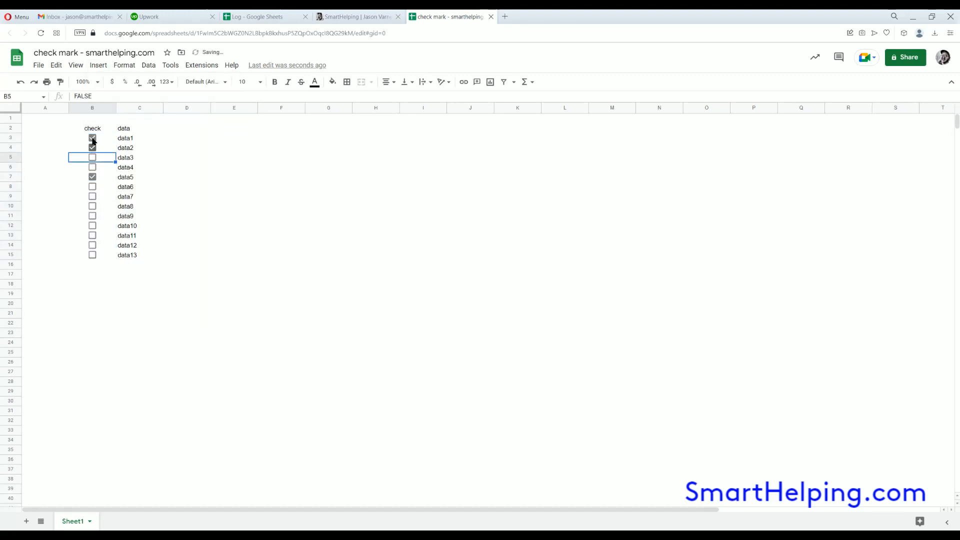
pyautogui.click(92, 148)
pyautogui.click(92, 138)
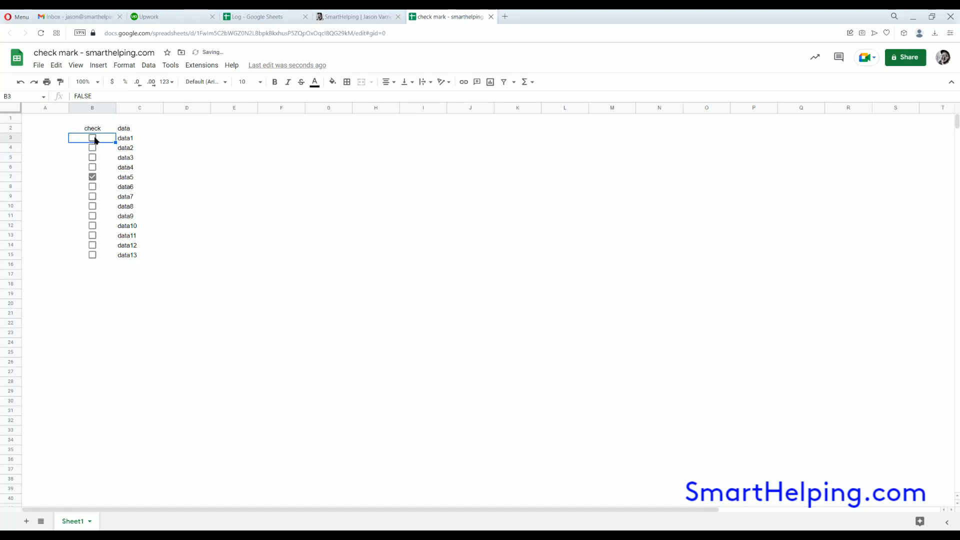
# Step: Toggle the data1 check box on and off several times, leaving it ticked
pyautogui.click(93, 137)
pyautogui.click(93, 137)
pyautogui.click(93, 137)
pyautogui.click(93, 137)
pyautogui.click(93, 139)
pyautogui.click(168, 138)
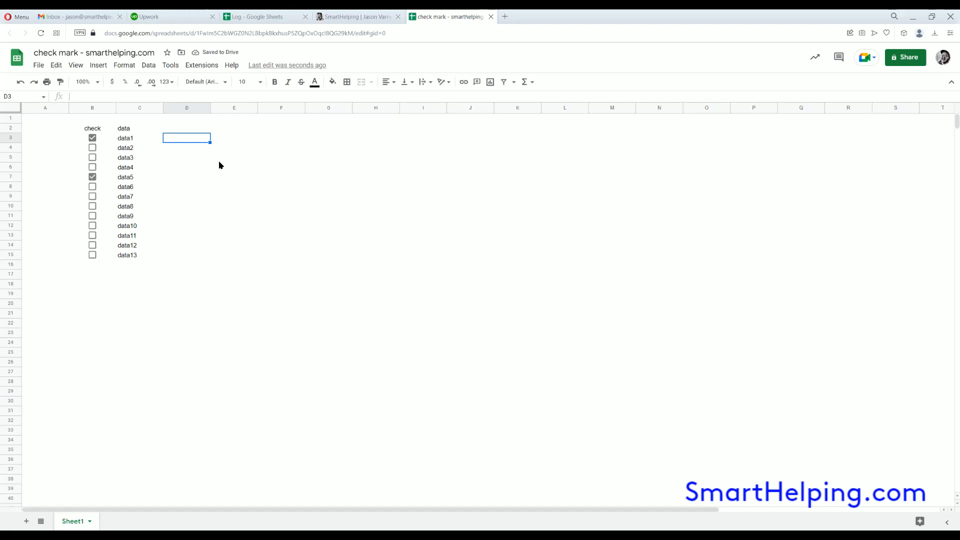
pyautogui.click(220, 175)
# Step: Tick the check boxes for data2 and data3, and clear the one for data1
pyautogui.click(93, 148)
pyautogui.click(92, 156)
pyautogui.click(215, 205)
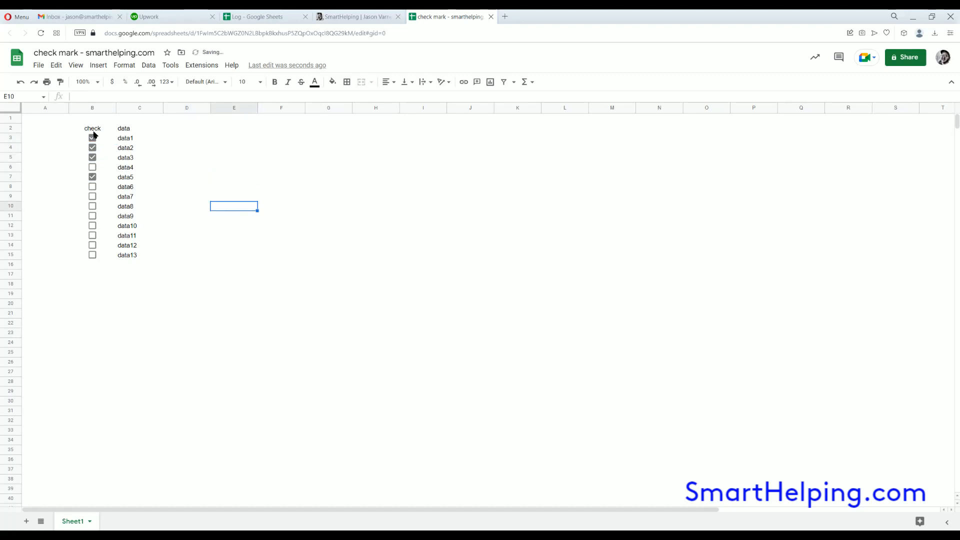
pyautogui.click(92, 137)
# Step: Apply borders to all cells in the range B3:C15
pyautogui.moveTo(100, 138); pyautogui.dragTo(129, 255)
pyautogui.click(347, 82)
pyautogui.click(351, 99)
pyautogui.click(328, 245)
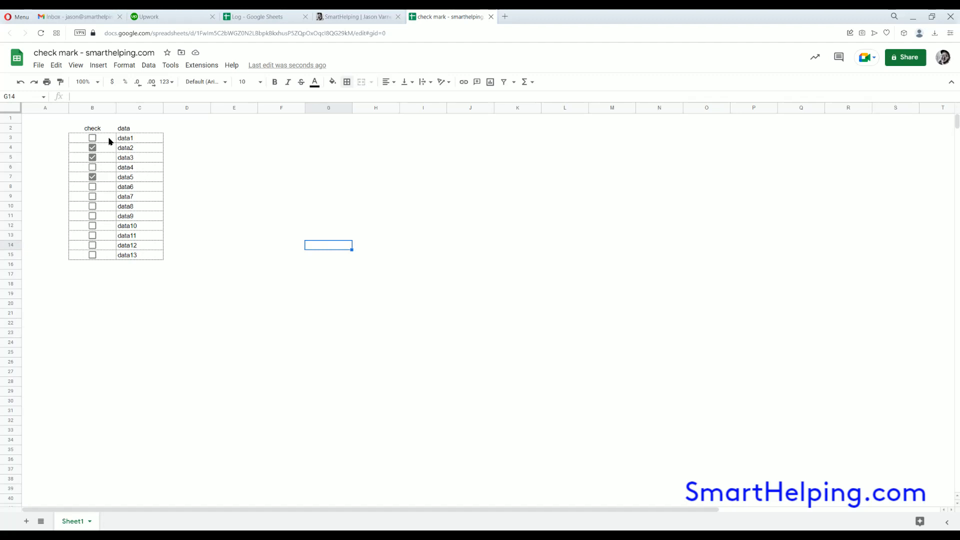
pyautogui.moveTo(234, 148); pyautogui.dragTo(239, 392)
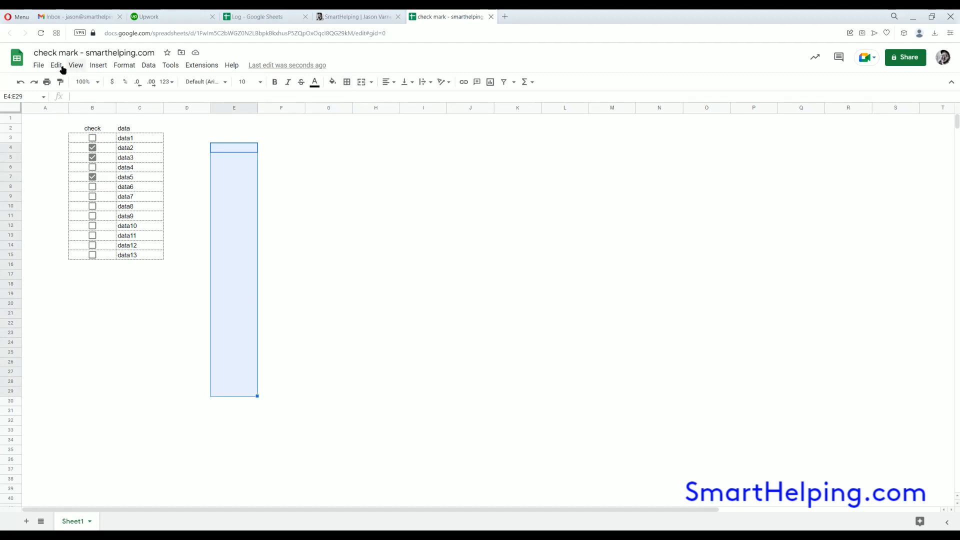
pyautogui.click(99, 66)
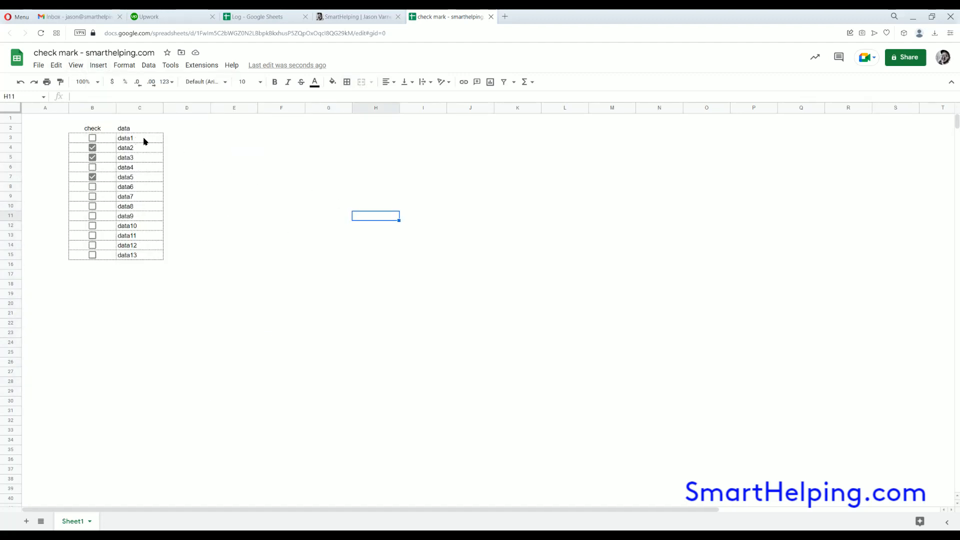
# Step: Count the ticked boxes in D3 with the formula =countifs(B:B,true) and make the cell bold
pyautogui.click(143, 139)
pyautogui.press('Right')
pyautogui.write('=if')
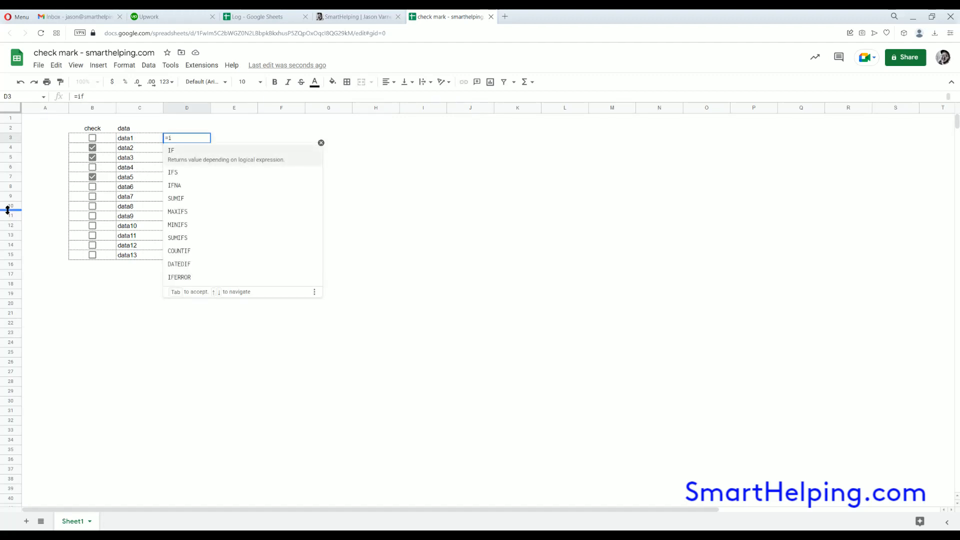
pyautogui.press('Escape')
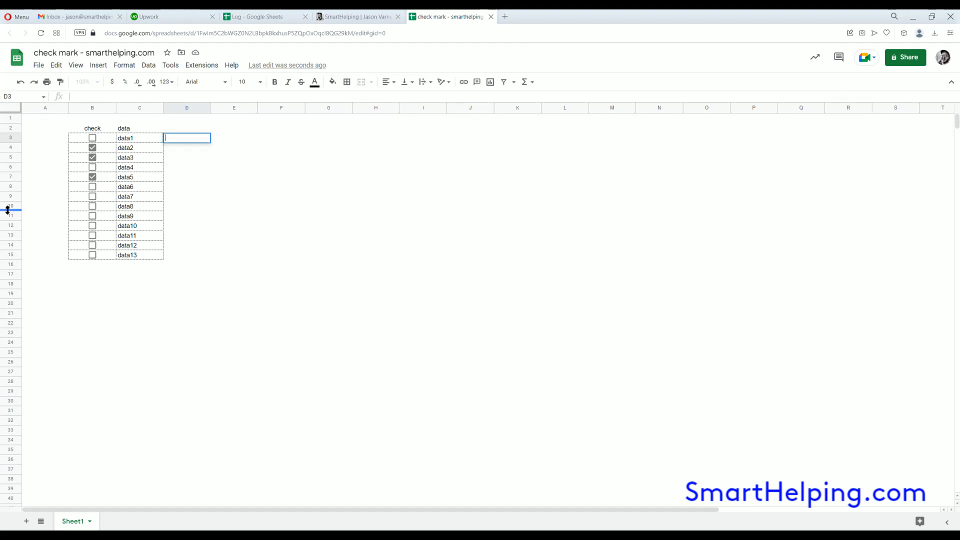
pyautogui.write('=countifs(')
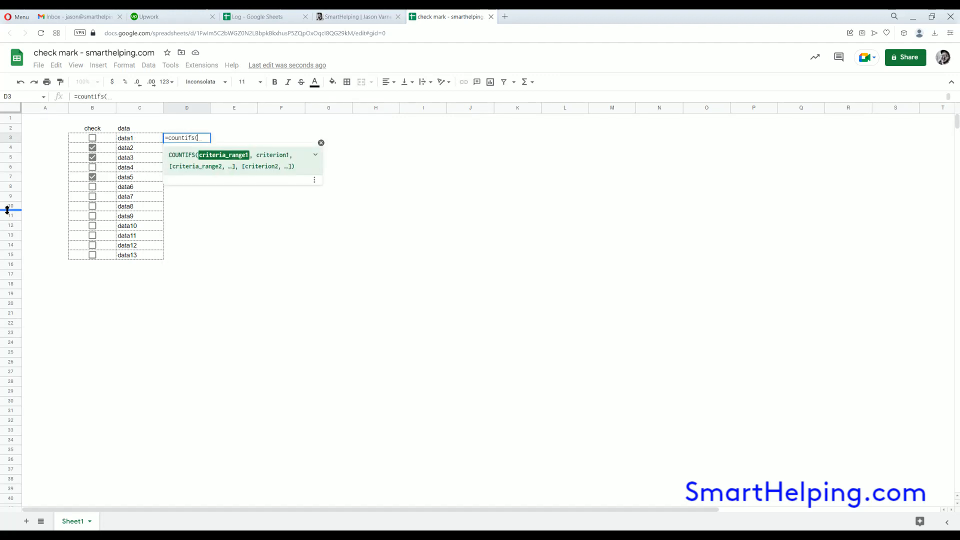
pyautogui.click(89, 108)
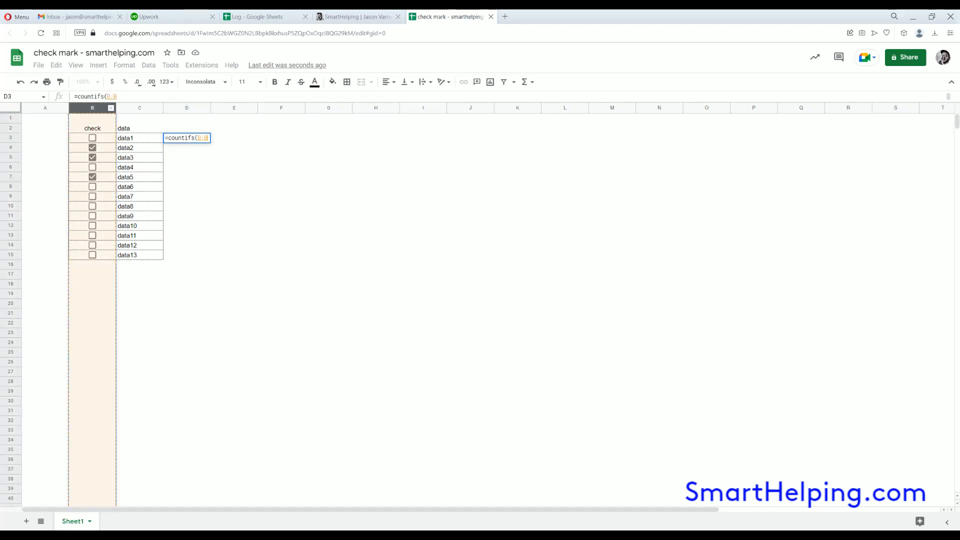
pyautogui.write(',')
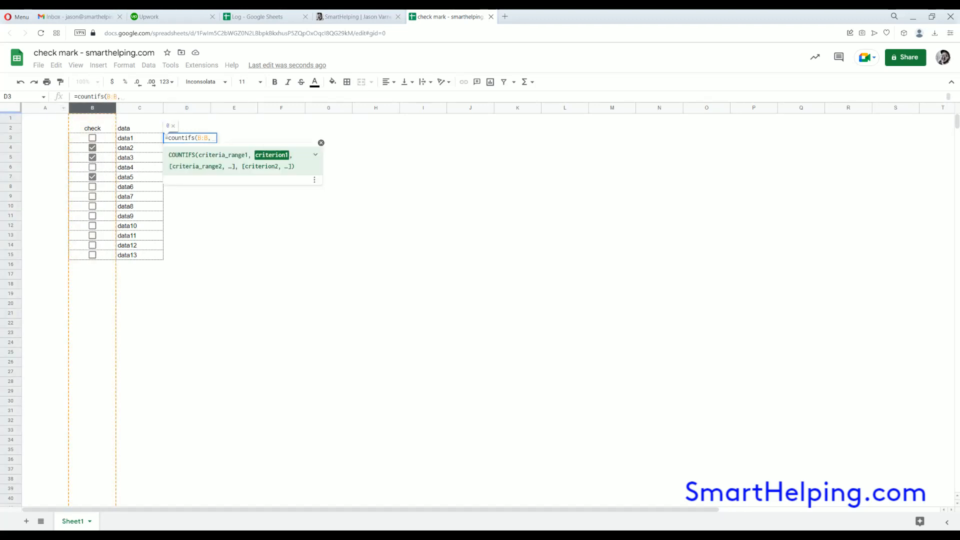
pyautogui.write('true')
pyautogui.press('Return')
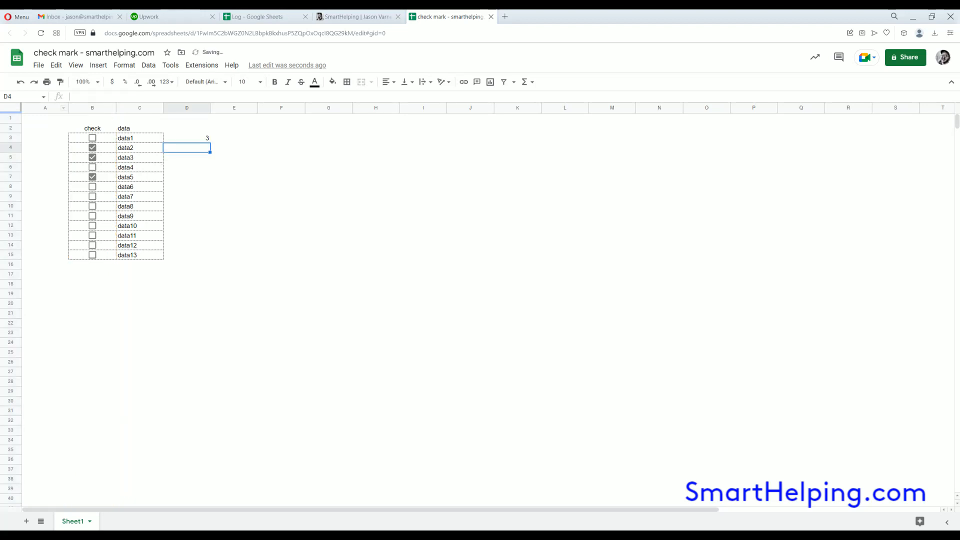
pyautogui.click(205, 141)
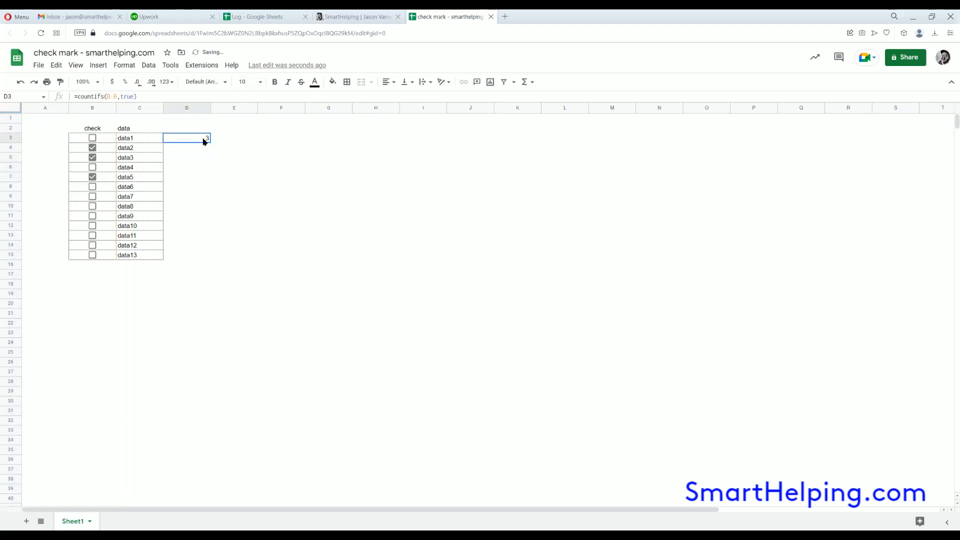
pyautogui.click(275, 83)
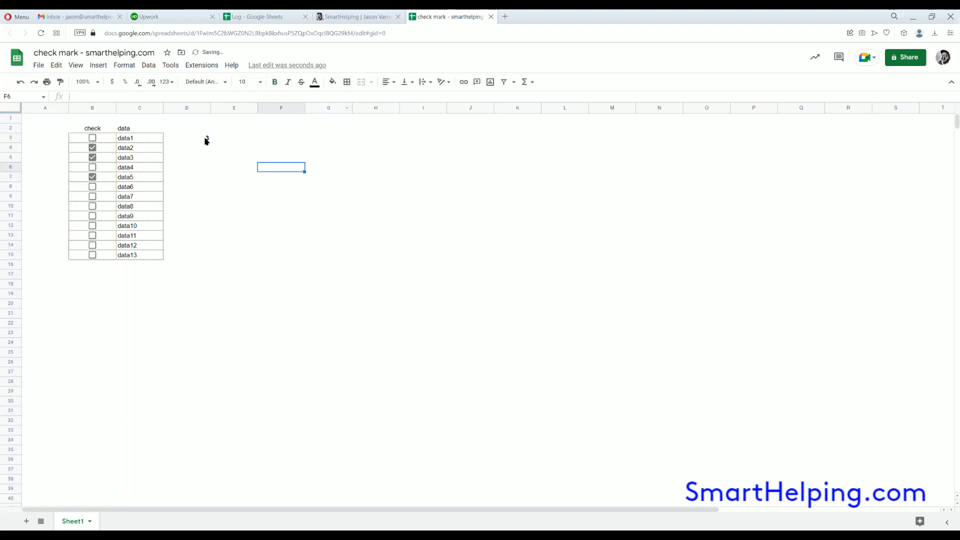
# Step: Tick the check boxes for data4, data6, data7, data9 and data11 to test the count formula
pyautogui.click(92, 167)
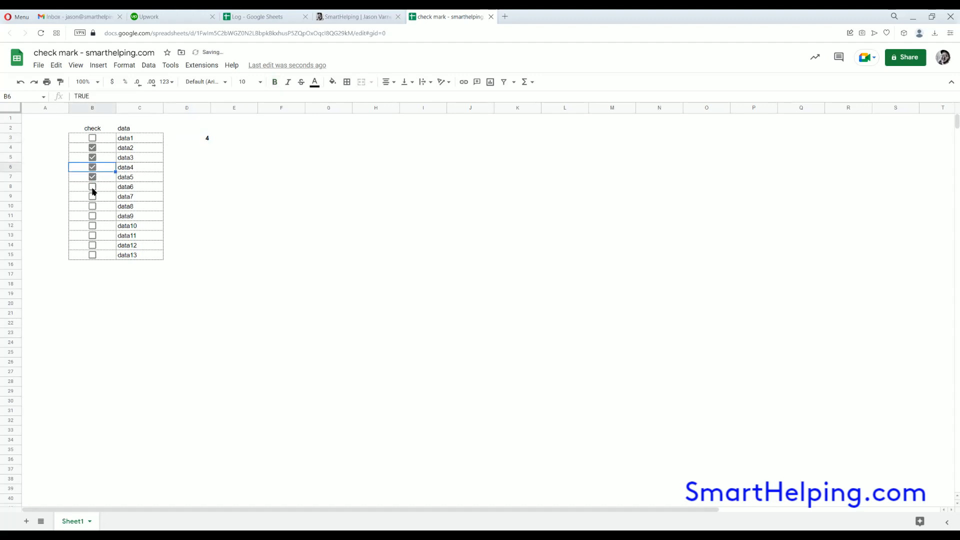
pyautogui.click(92, 186)
pyautogui.click(92, 196)
pyautogui.click(92, 215)
pyautogui.click(92, 235)
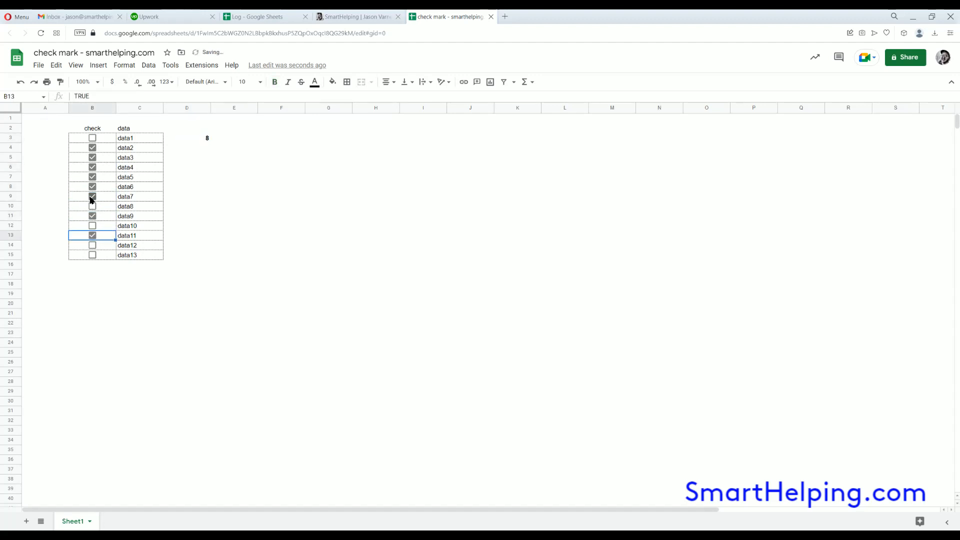
# Step: Clear the check boxes for data7, data6 and data5 and check the count in D3
pyautogui.click(92, 196)
pyautogui.click(92, 186)
pyautogui.click(92, 177)
pyautogui.click(344, 239)
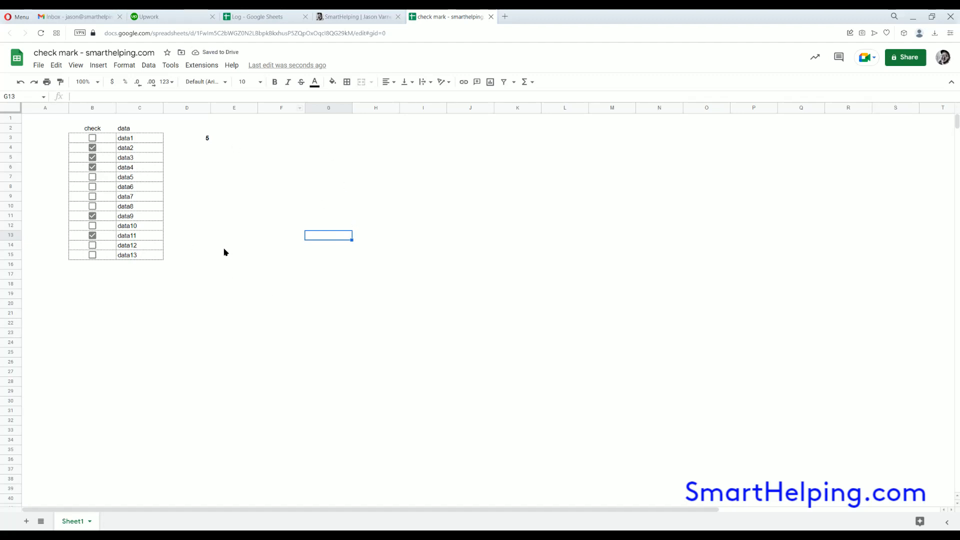
pyautogui.click(205, 138)
pyautogui.click(215, 178)
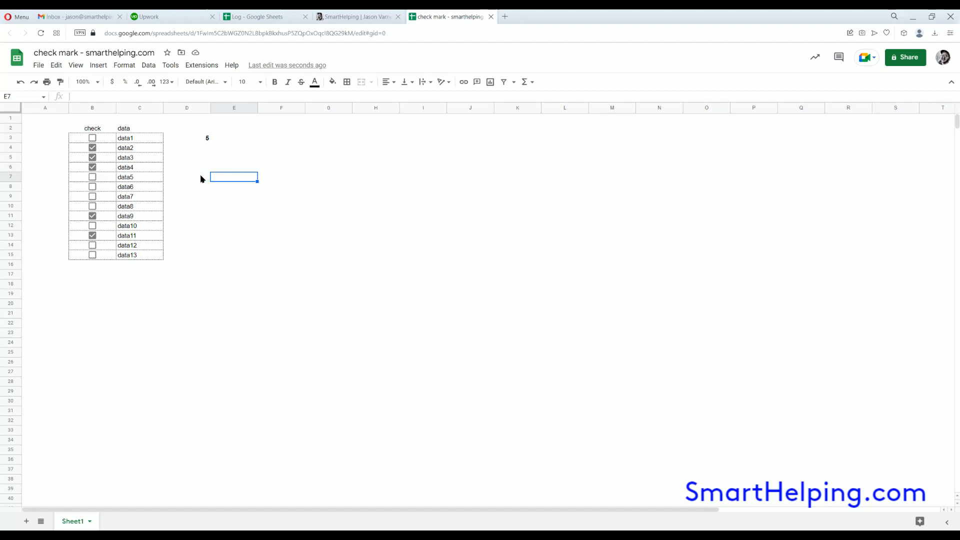
pyautogui.write('www.smarthel')
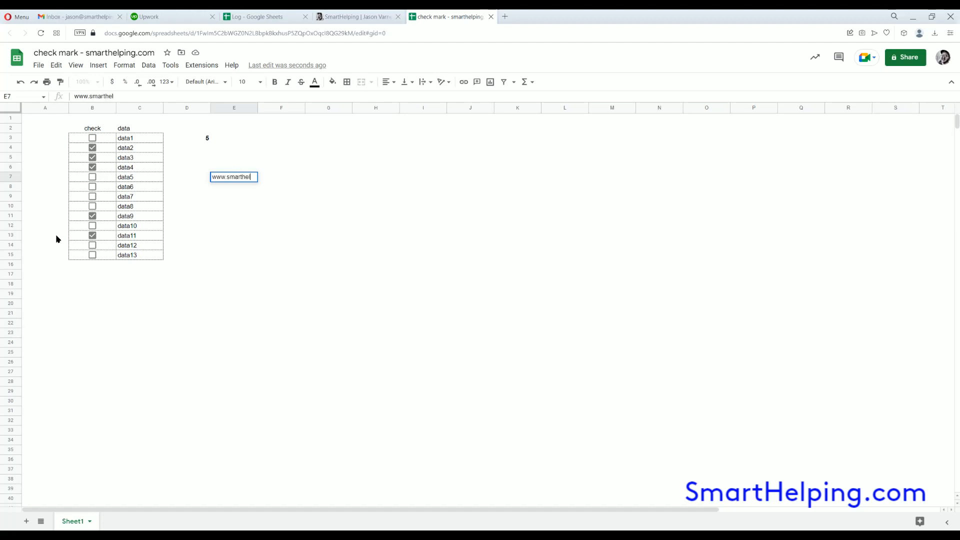
pyautogui.write('ping.com')
pyautogui.press('Return')
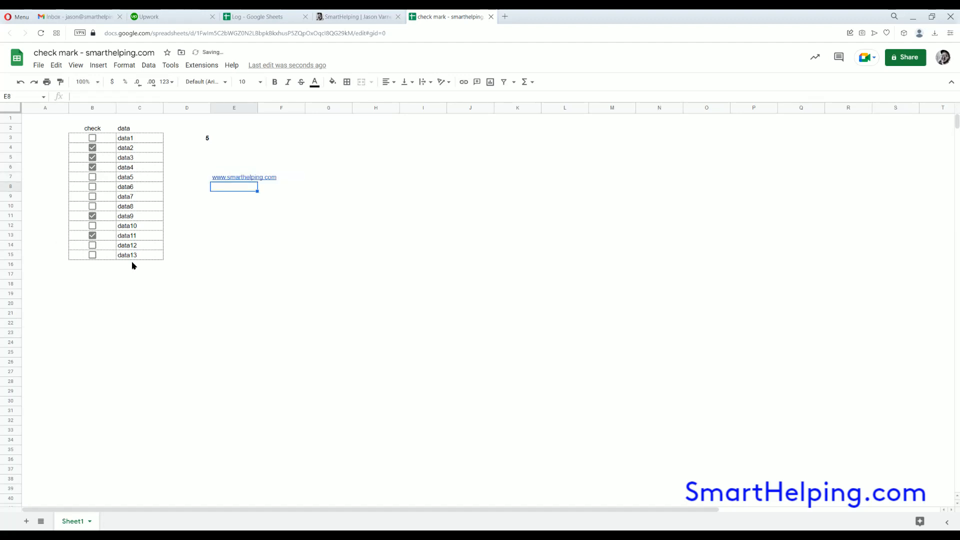